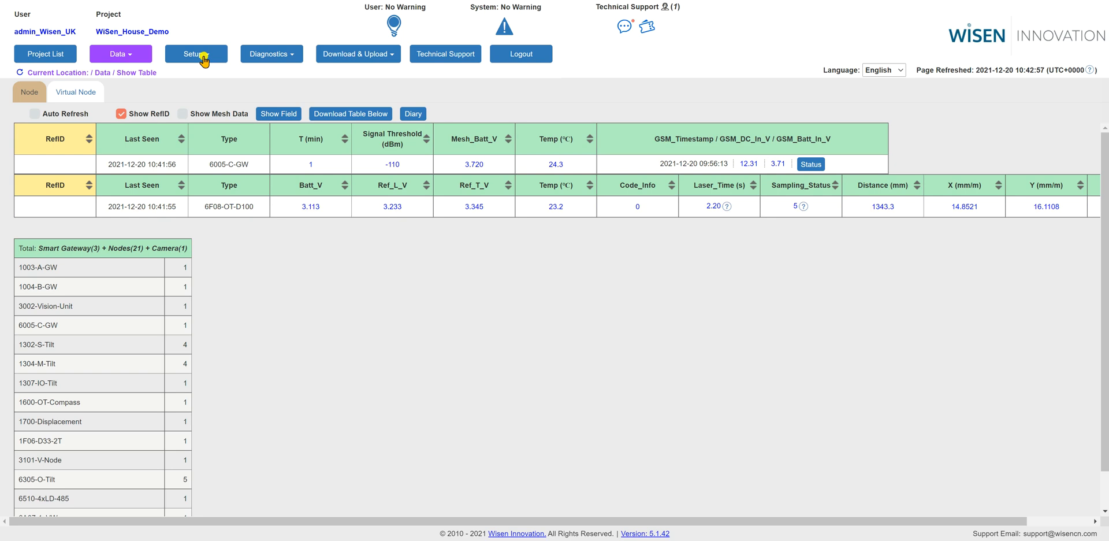
Open the node offset setup and start adding a Distance(mm) offset for node 1472083D under type 6F08-OT-D100.
left_click(204, 57)
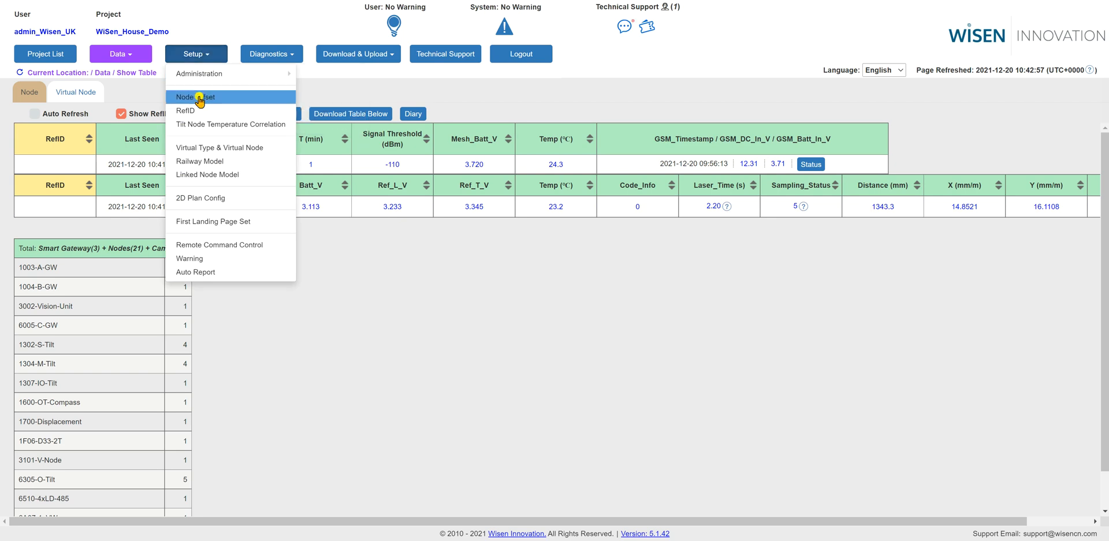
left_click(199, 98)
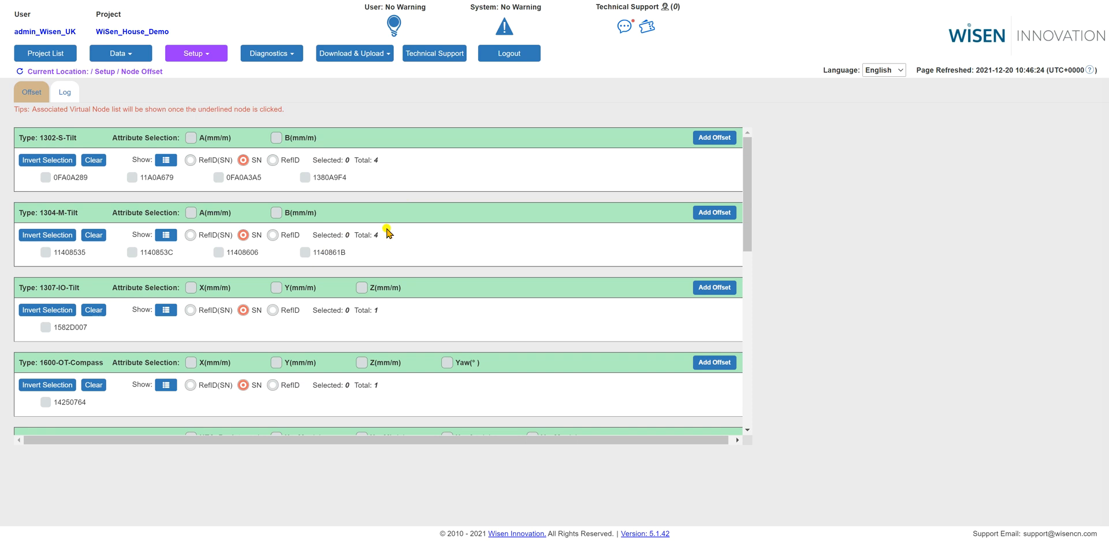
scroll(404, 237, "down", 7)
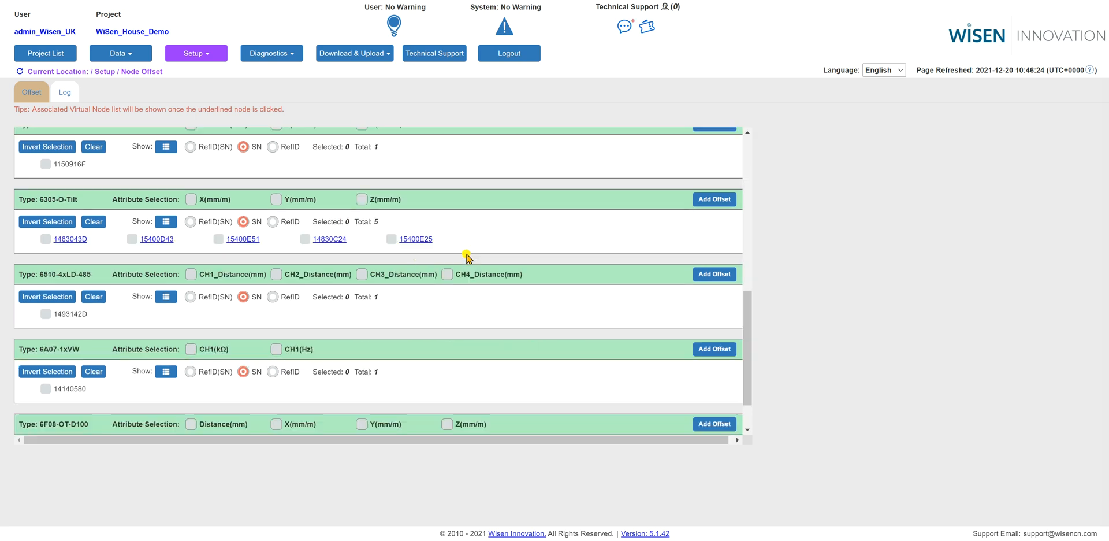
scroll(467, 257, "down", 1)
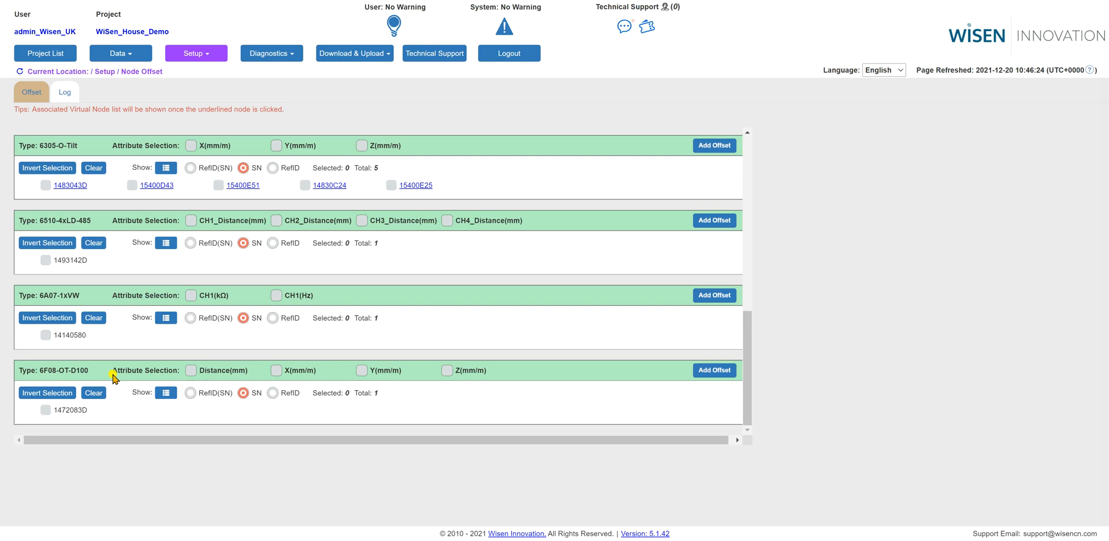
left_click(191, 370)
left_click(45, 411)
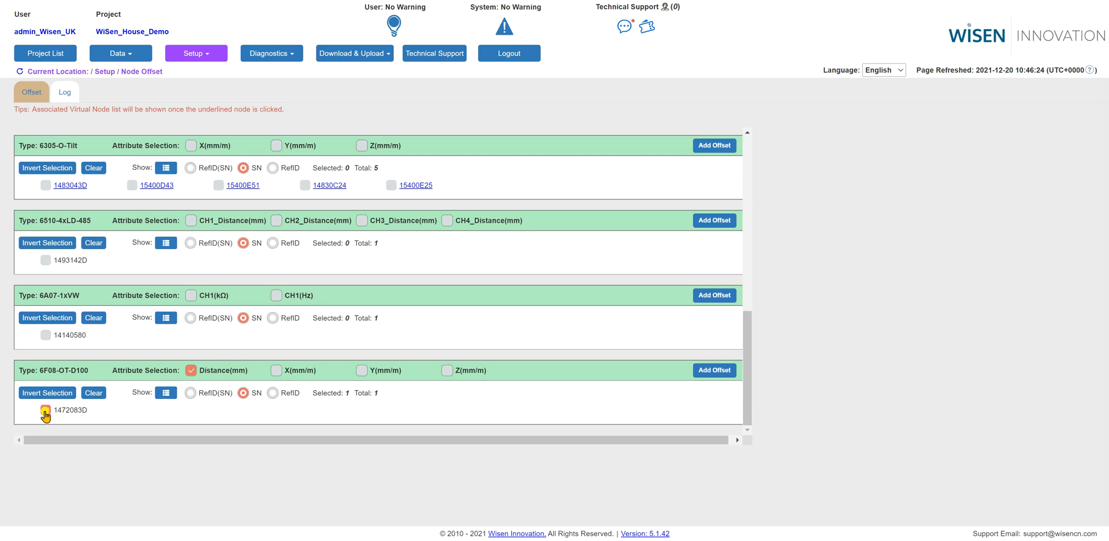
left_click(717, 370)
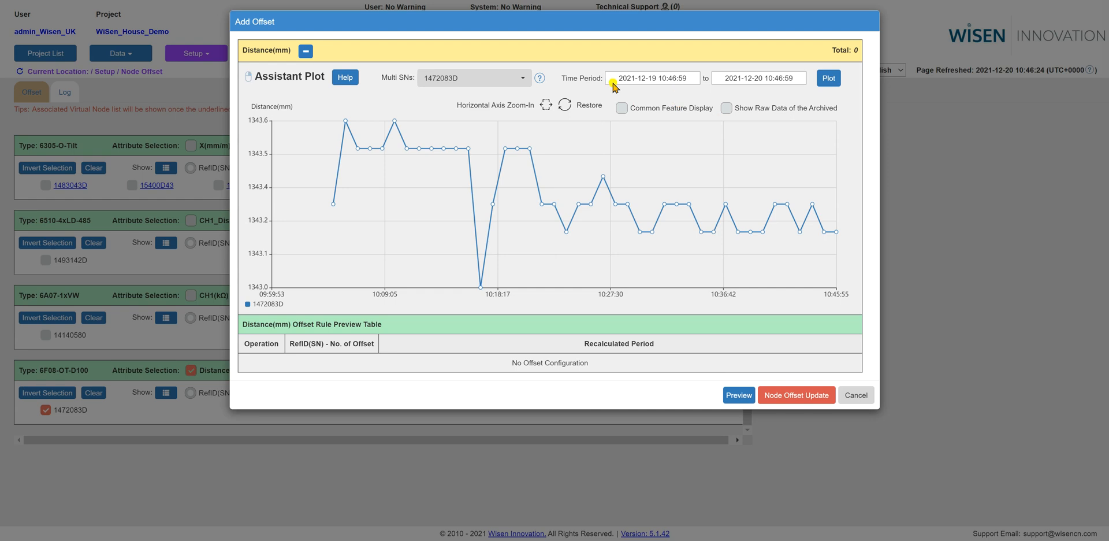
Set the recalculation period from the 10:04:53 data point to the 10:45:55 data point, applied to future data.
left_click(649, 77)
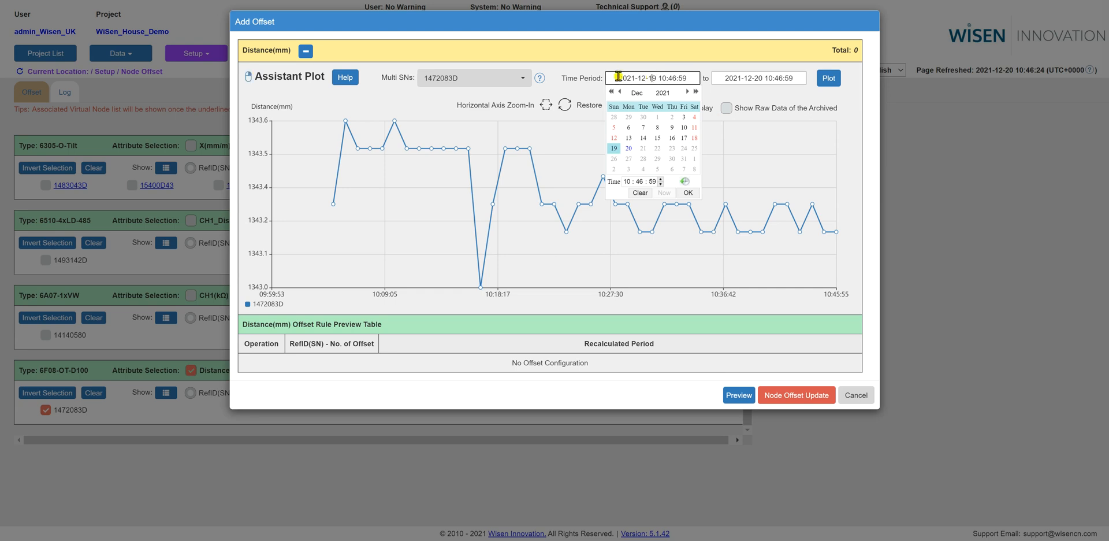
left_click(585, 93)
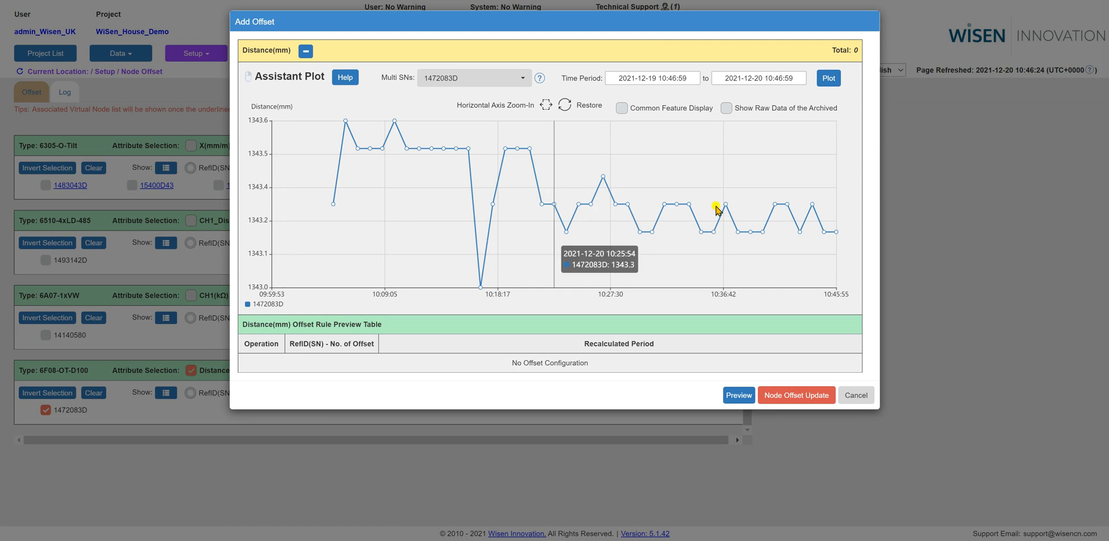
left_click(333, 208)
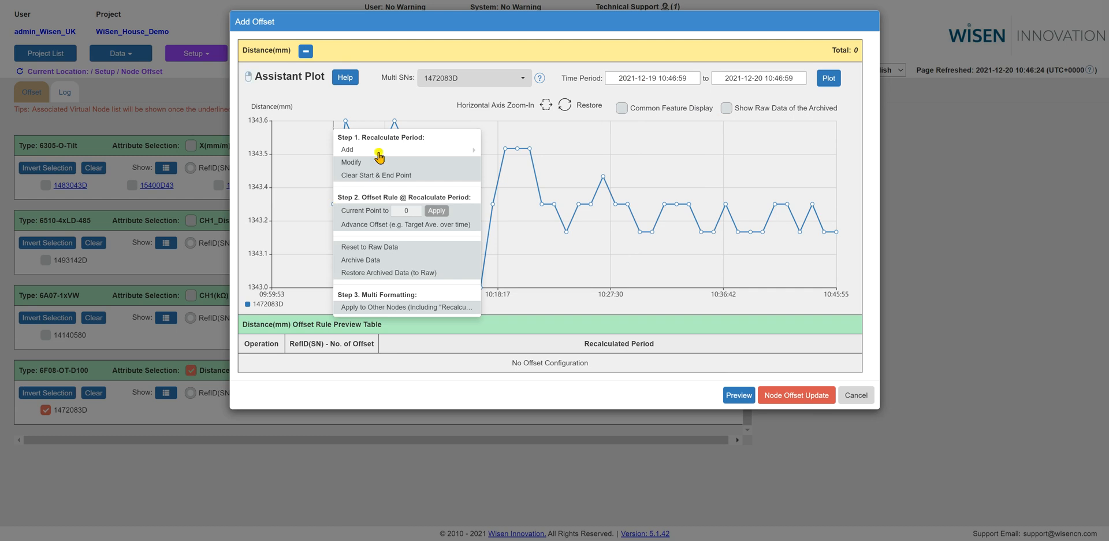
mouse_move(385, 151)
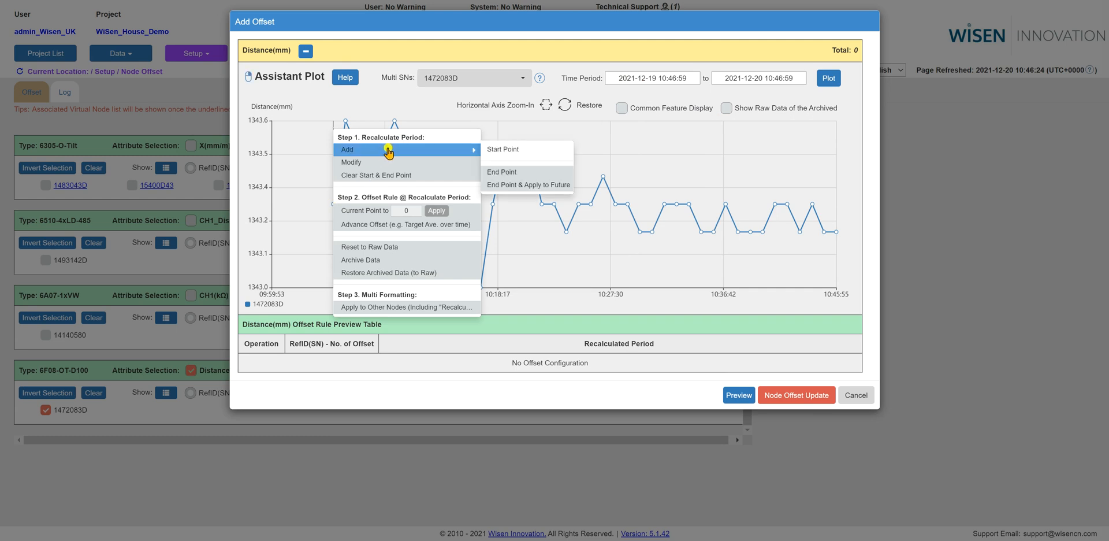
left_click(518, 151)
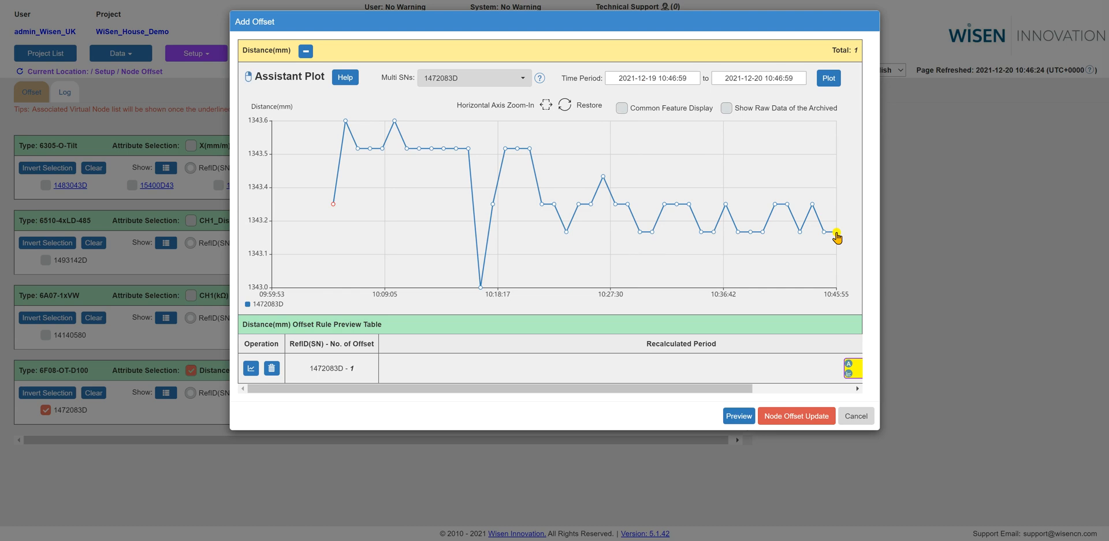
left_click(837, 236)
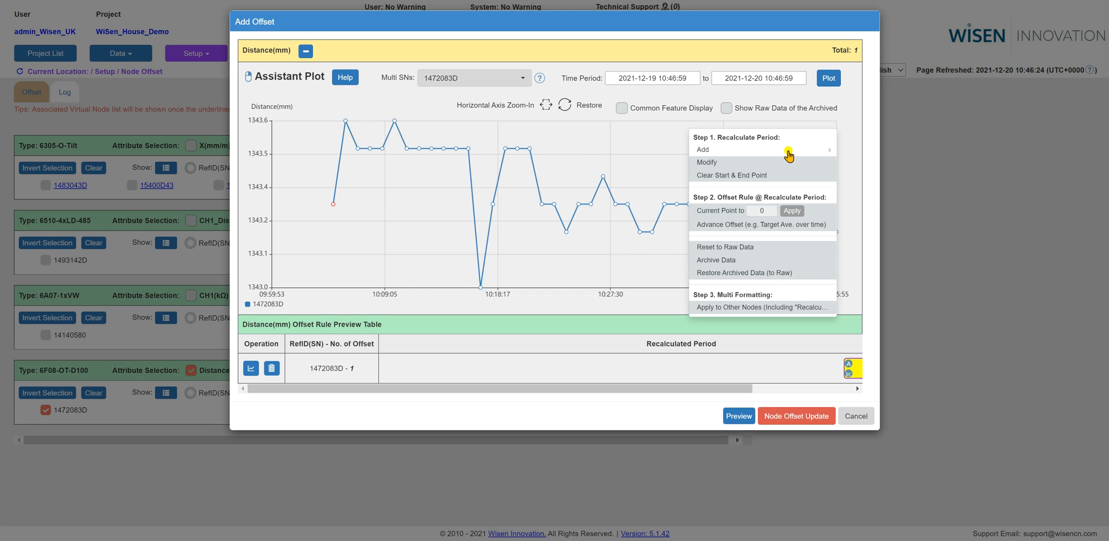
mouse_move(731, 151)
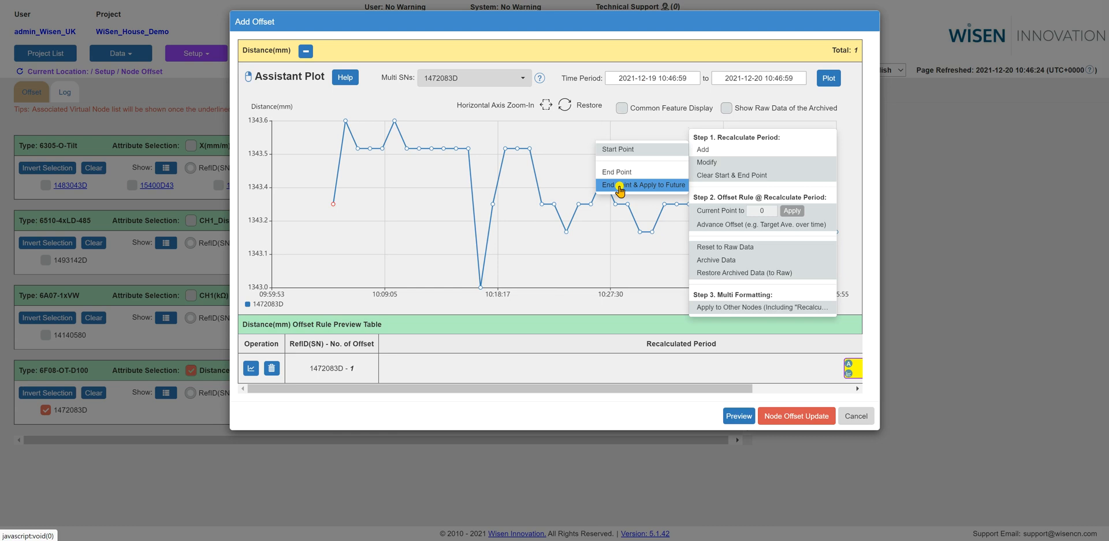
left_click(620, 186)
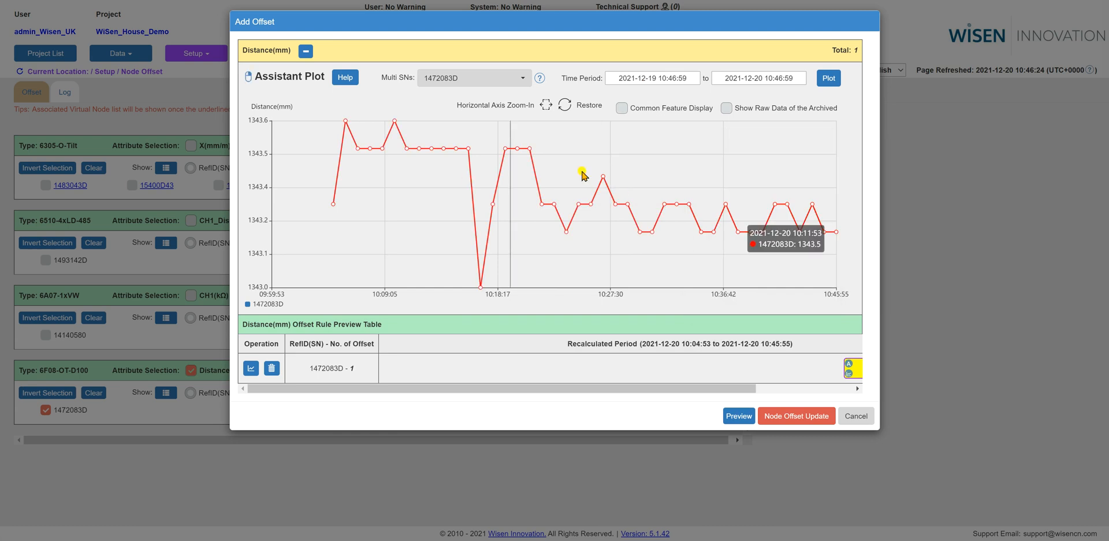
Apply an offset rule bringing a mid-period plot point to 0, and discard the offset after checking its rule entry.
left_click(542, 207)
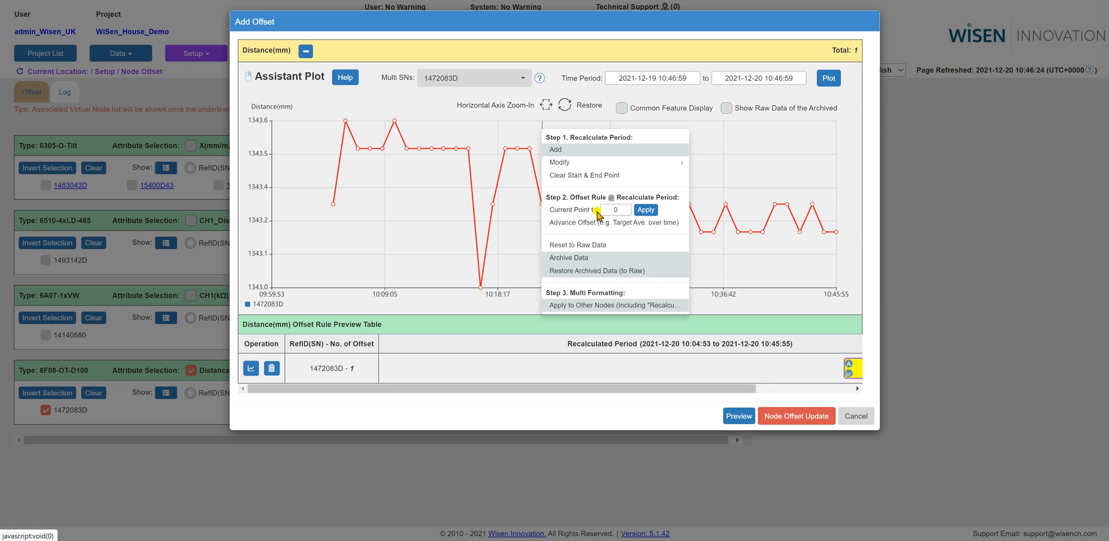
left_click(518, 221)
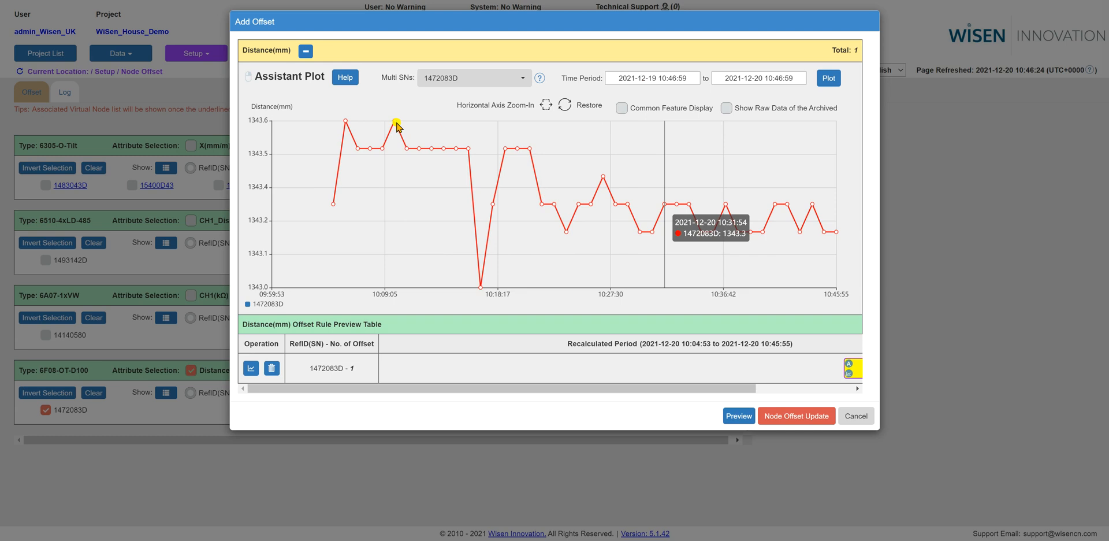
mouse_move(396, 125)
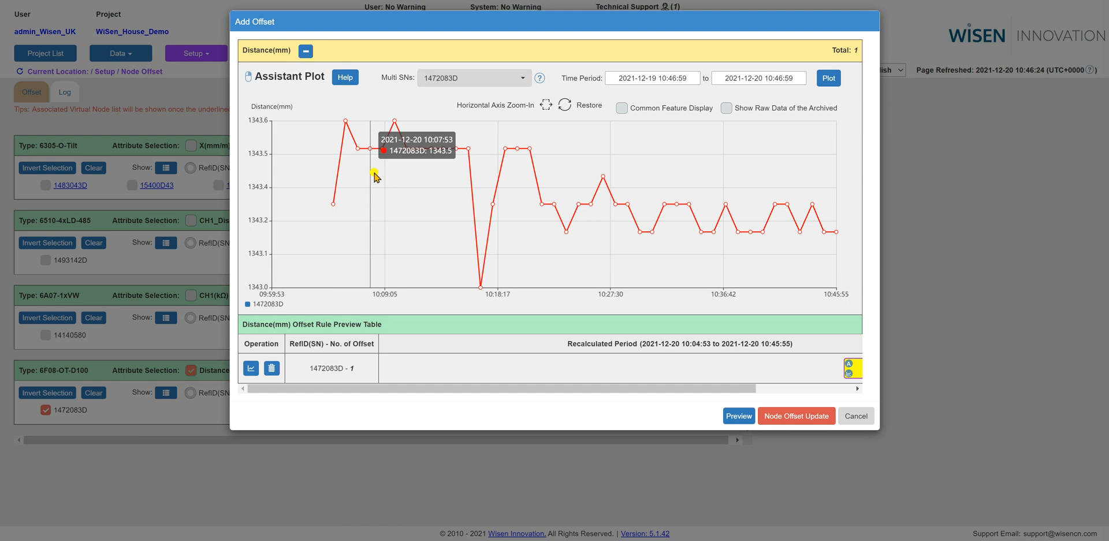
left_click(553, 206)
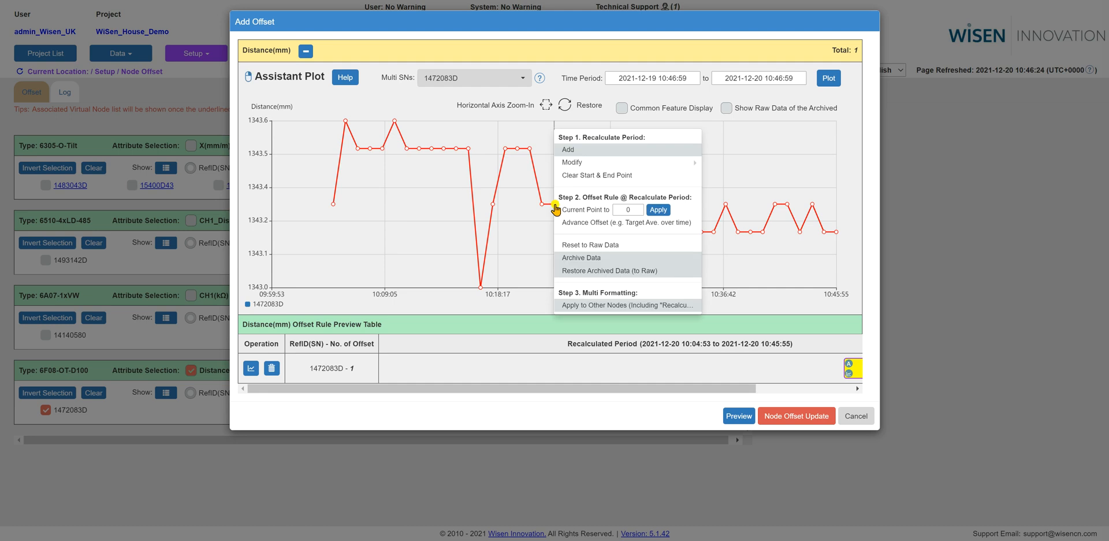
left_click(652, 209)
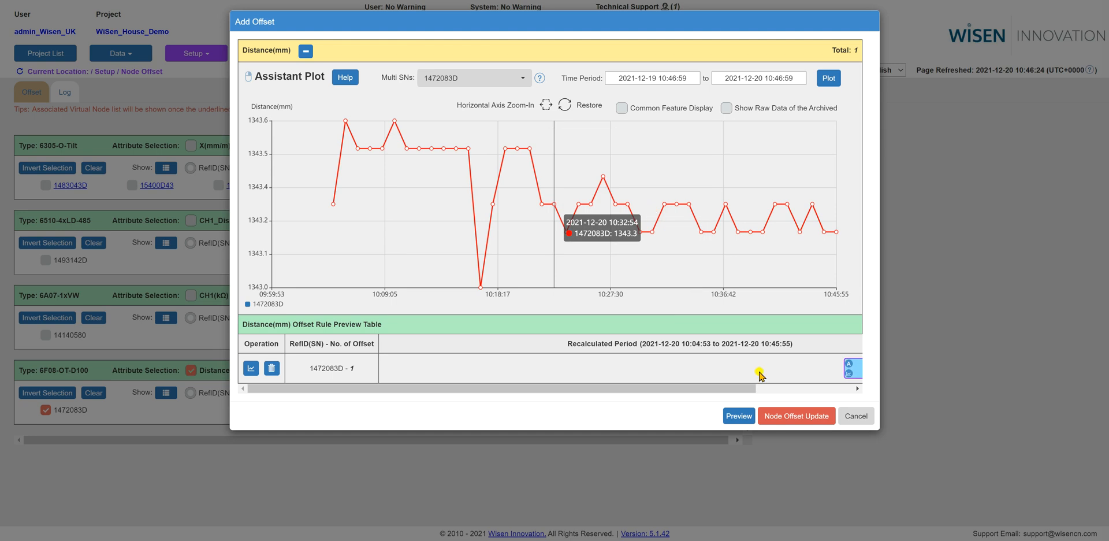
left_click(827, 391)
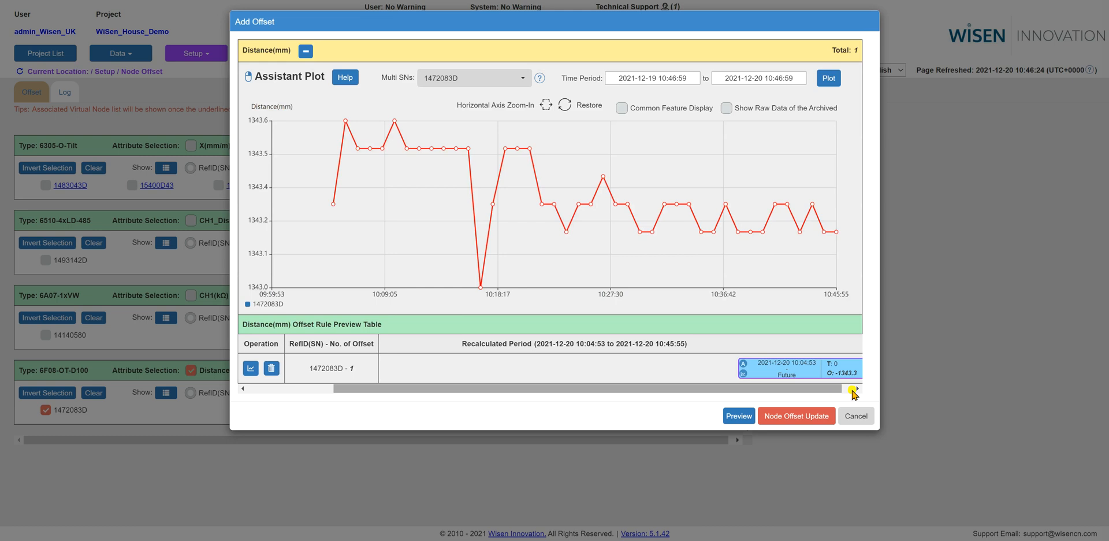
left_click(855, 389)
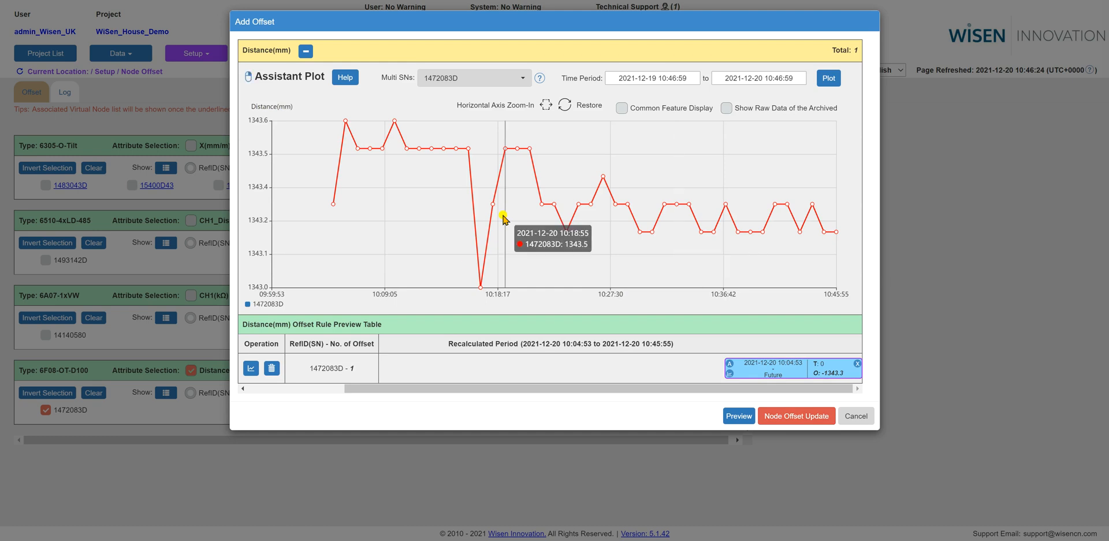
left_click(860, 419)
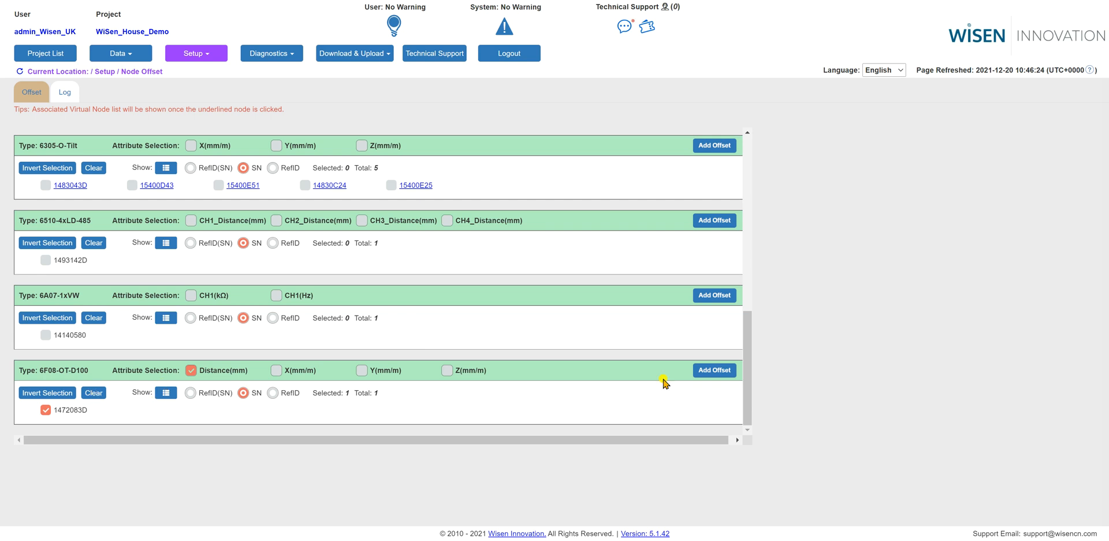
Start a new Distance(mm) offset for node 1472083D with a recalculation period from 10:04:53 to 10:47:55, applied to future data.
left_click(709, 372)
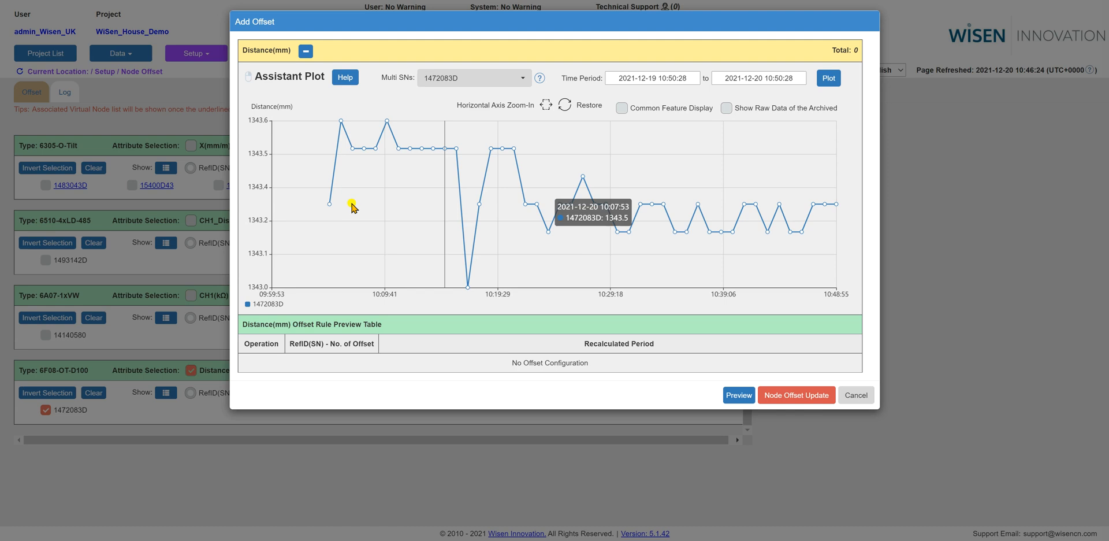
mouse_move(329, 206)
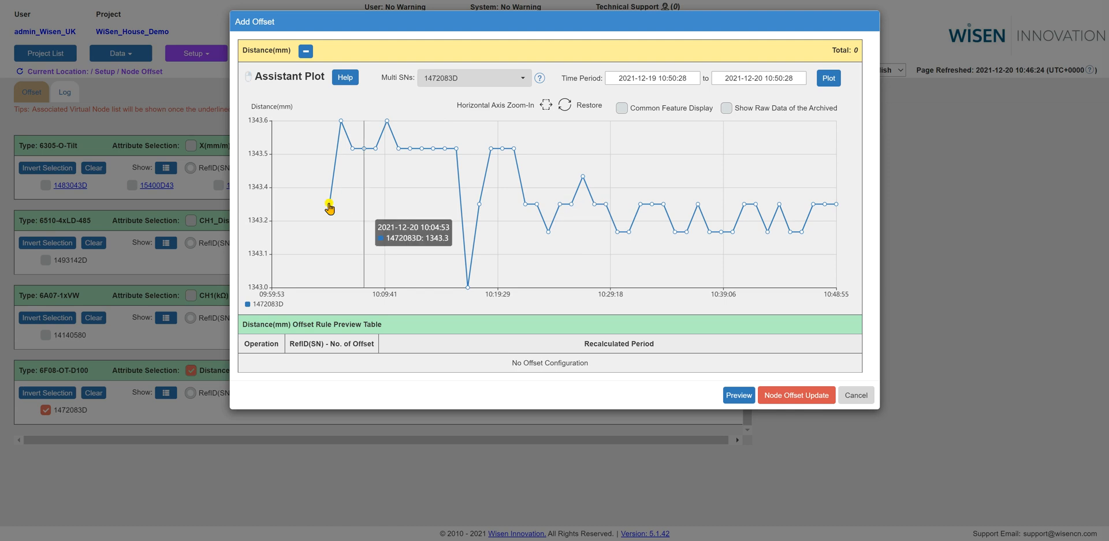
left_click(329, 207)
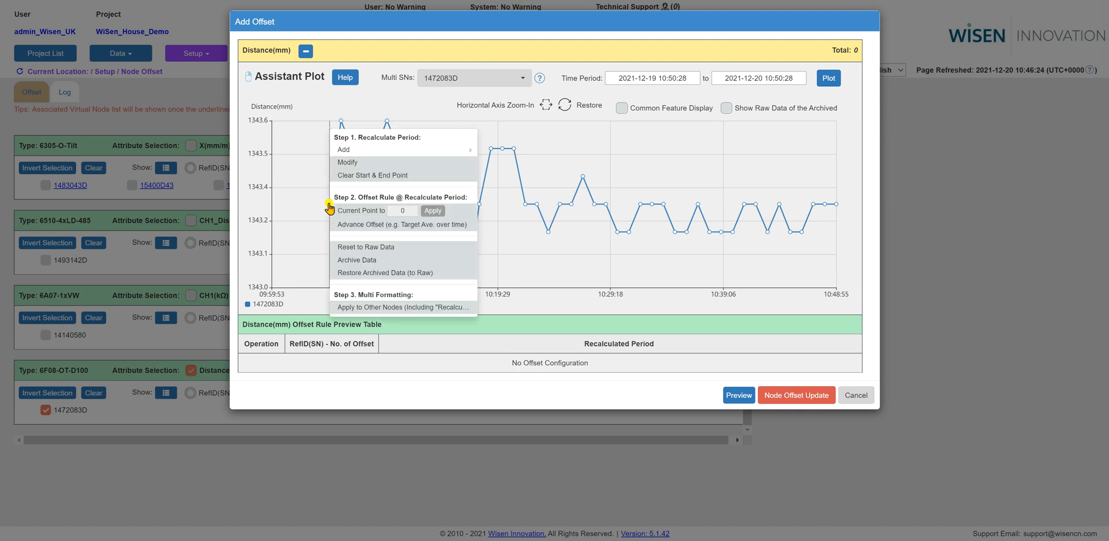
left_click(380, 151)
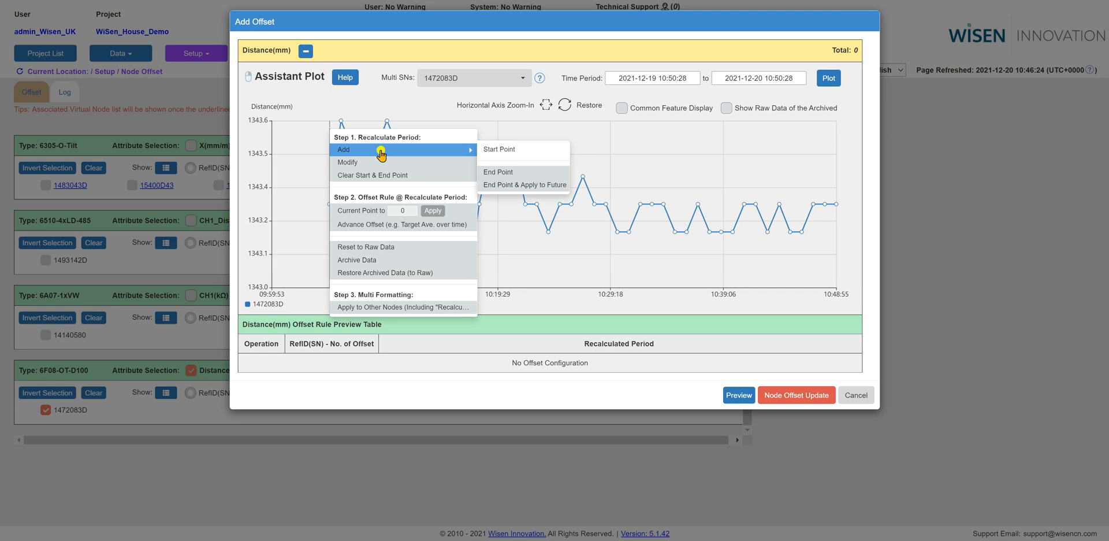
left_click(521, 151)
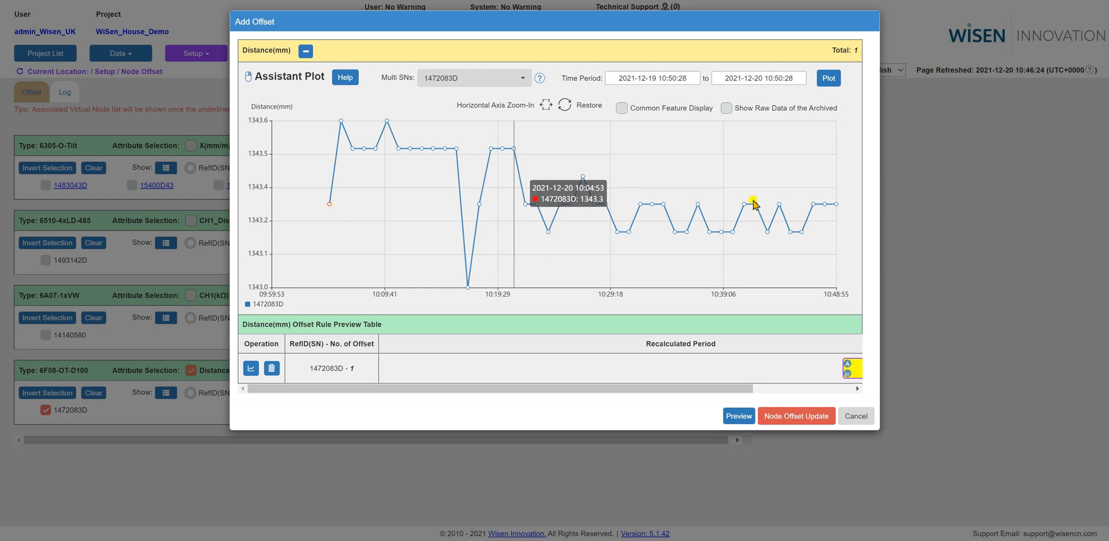
left_click(825, 204)
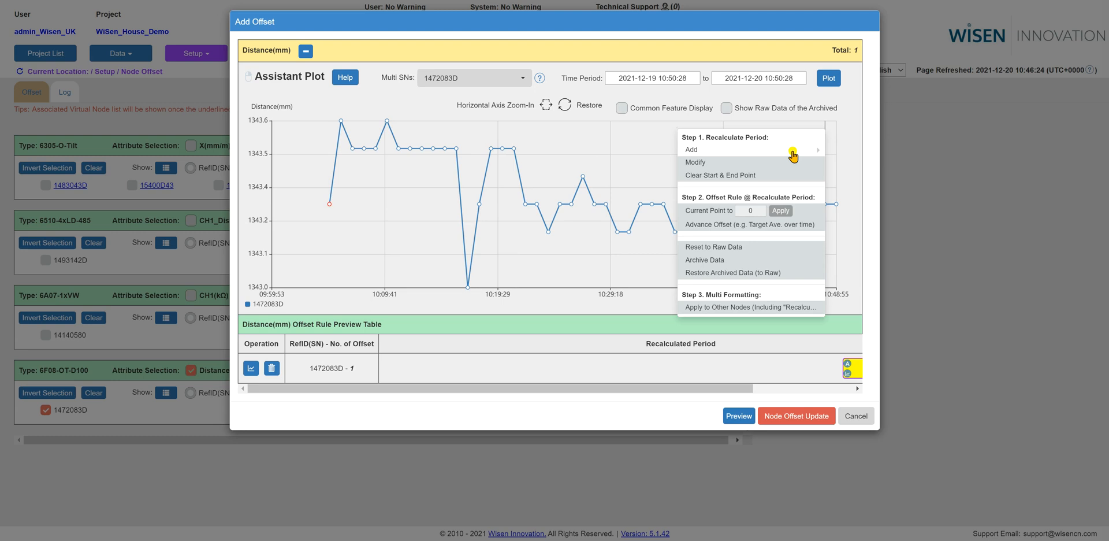
mouse_move(792, 155)
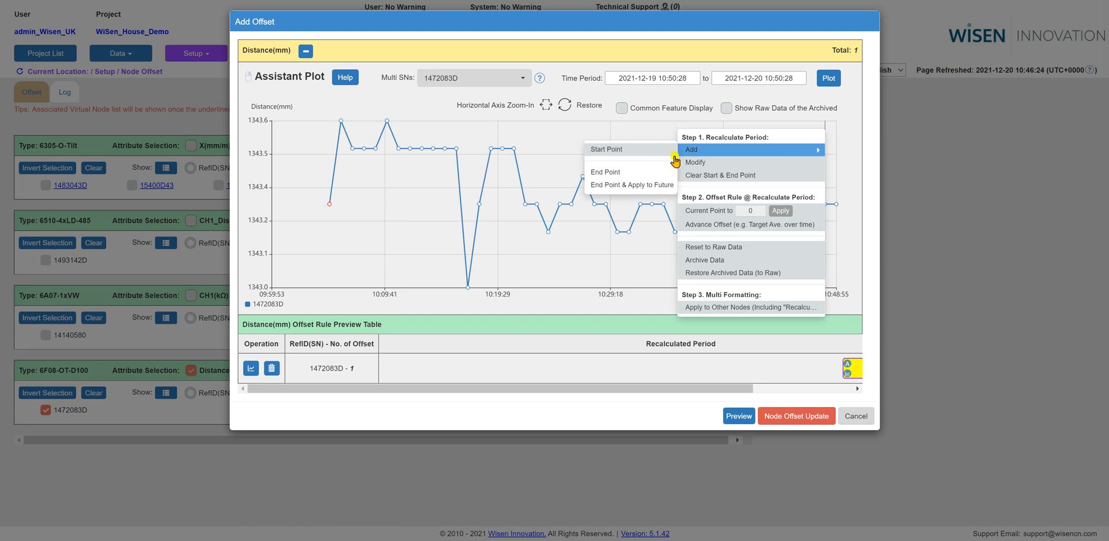
left_click(629, 185)
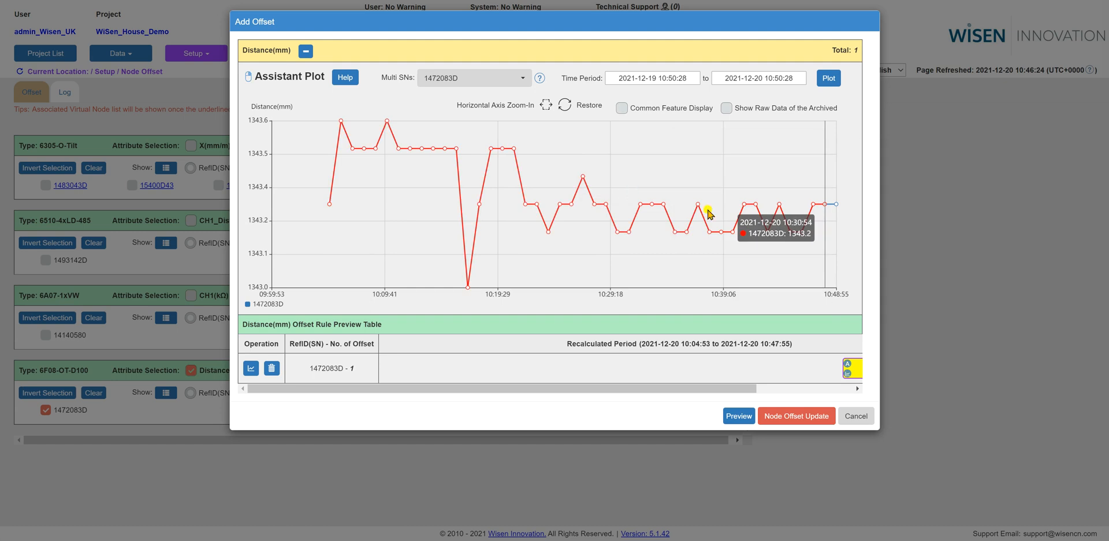
Open Advance Offset for the period and set the current resultant value rule to Median (in Reference Period), with T1 at the 10:04:53 point.
left_click(525, 207)
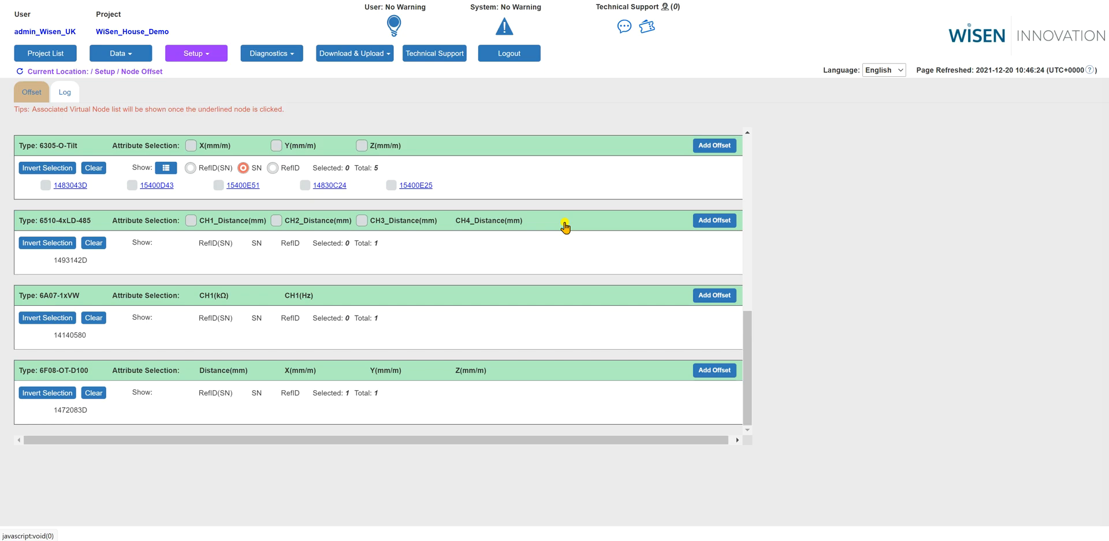
left_click(564, 223)
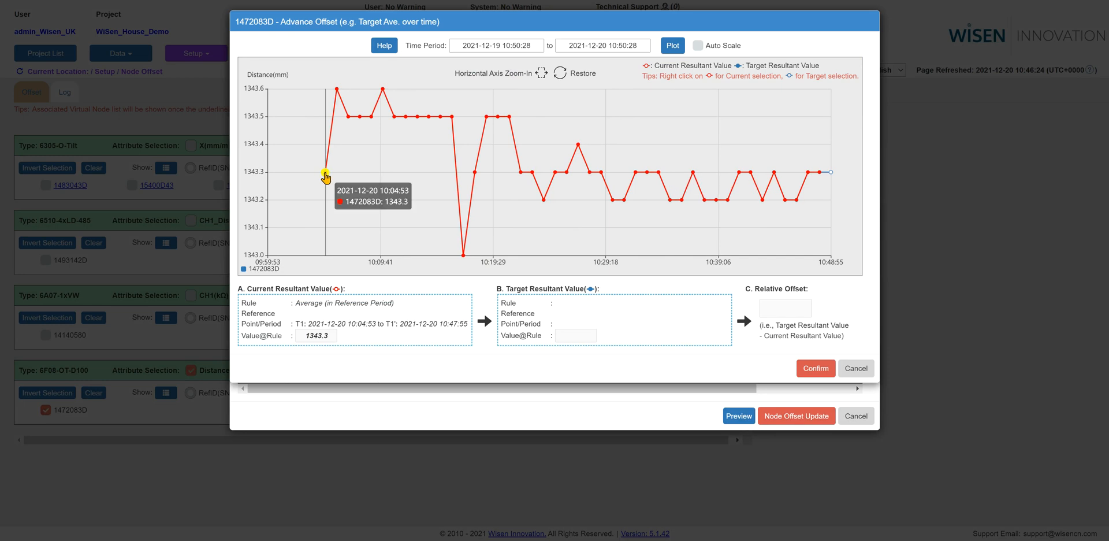
right_click(326, 176)
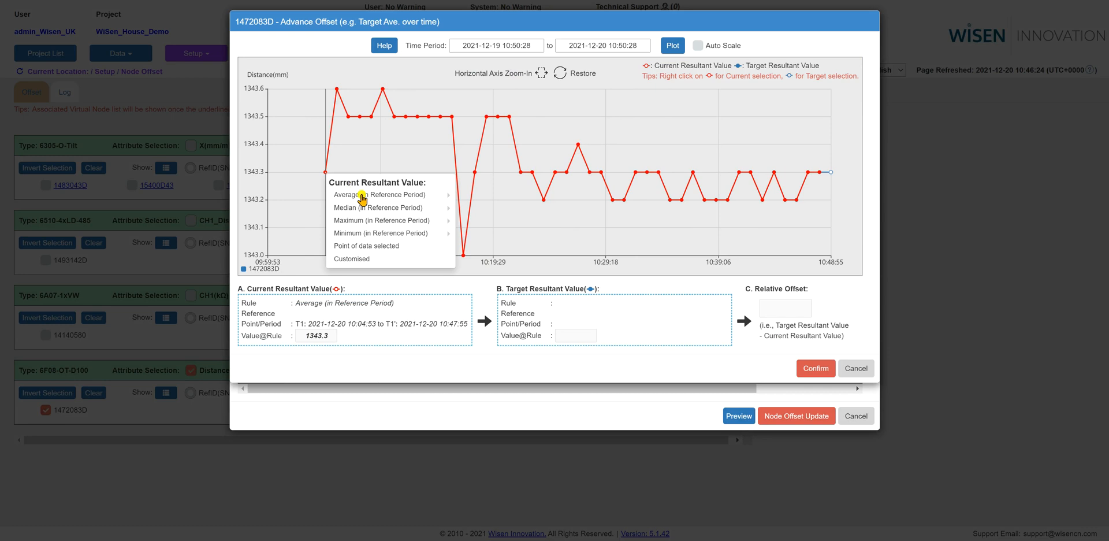
mouse_move(362, 198)
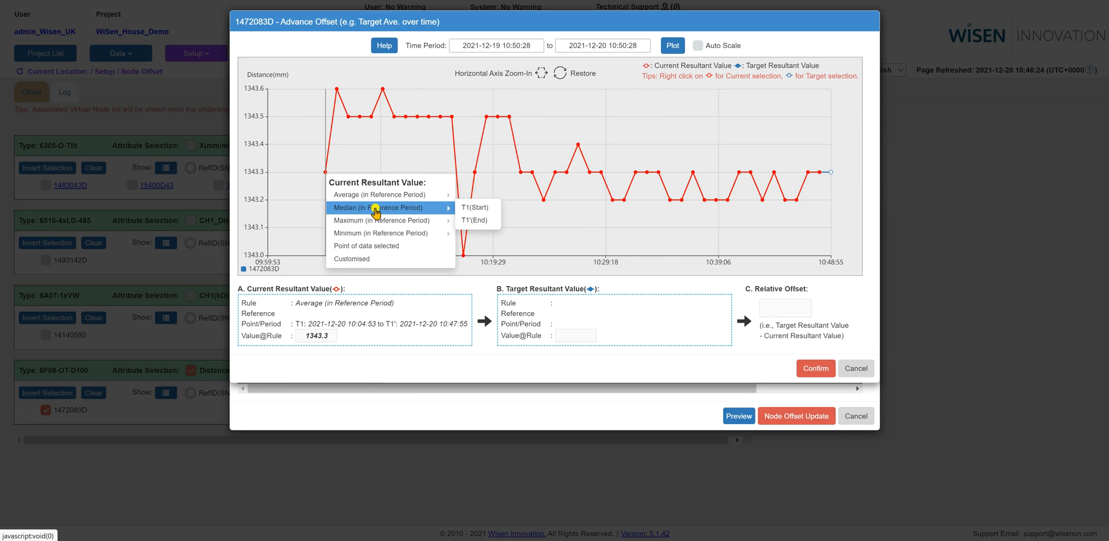
left_click(472, 209)
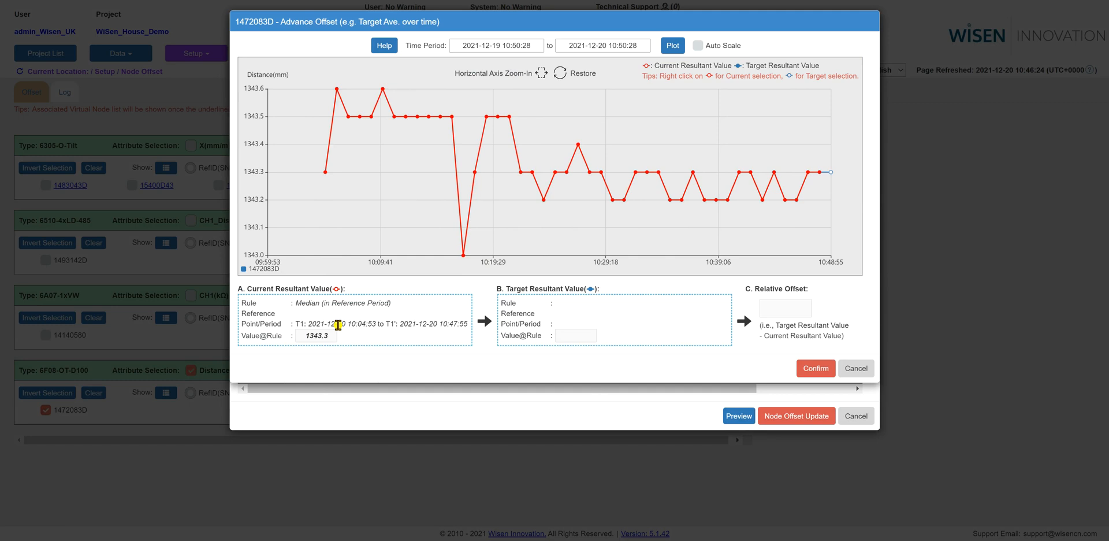
Try the Maximum (in Reference Period) rule for the current resultant value, and switch back to Median with T1 at the 10:04:53 point.
right_click(326, 173)
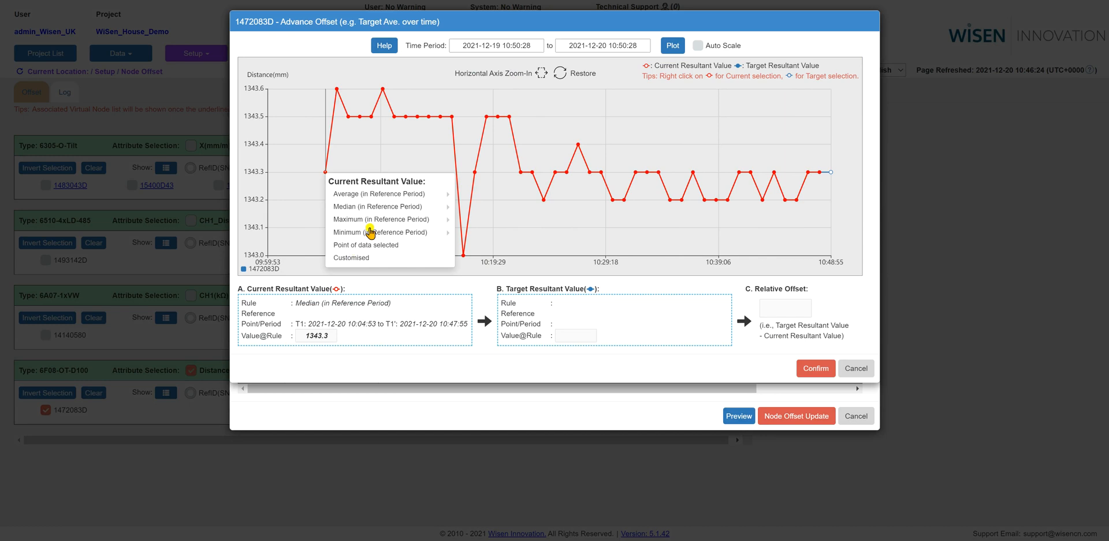
mouse_move(377, 236)
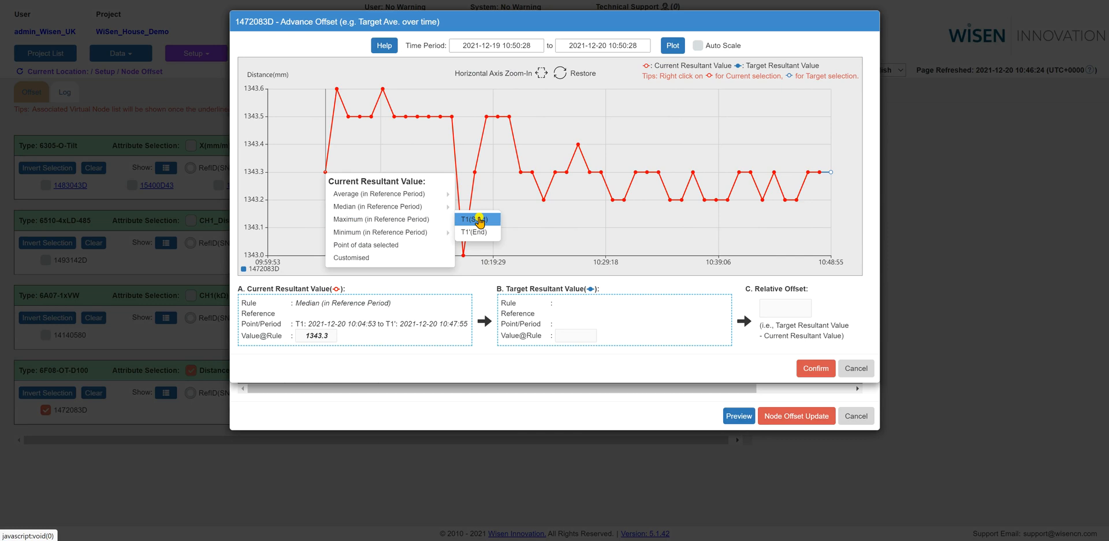
left_click(479, 219)
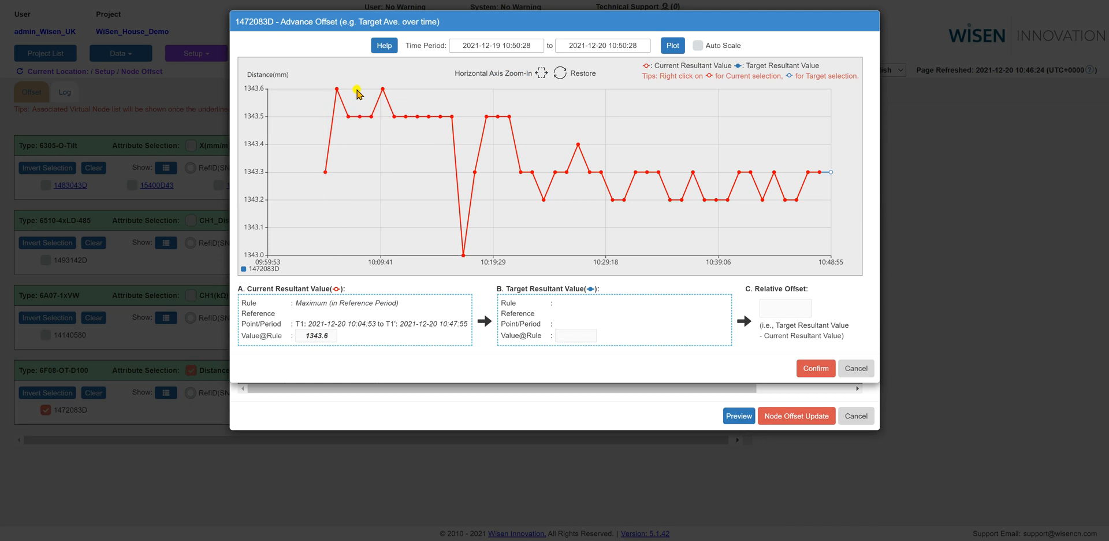
right_click(326, 174)
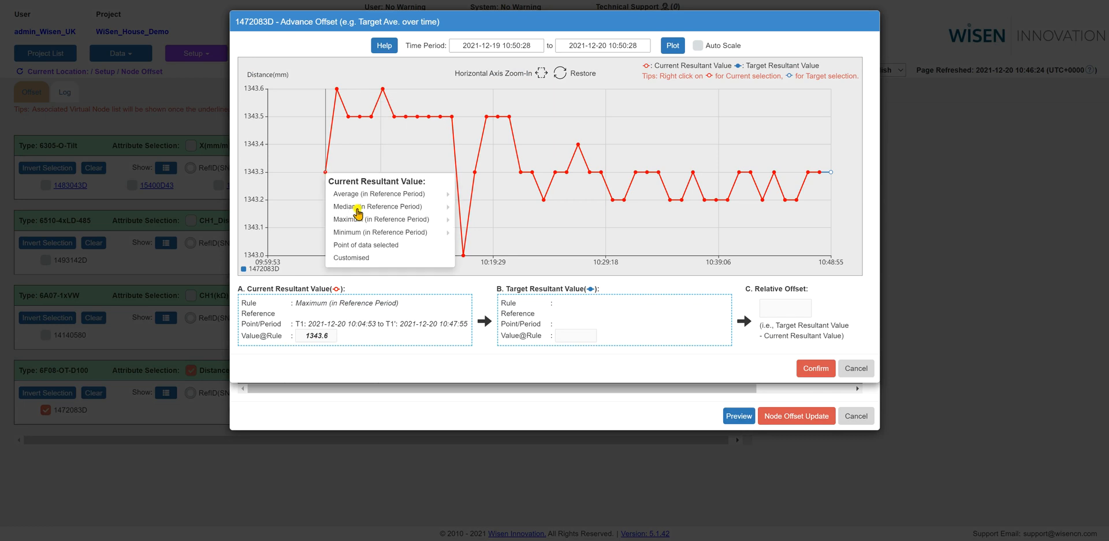
mouse_move(358, 208)
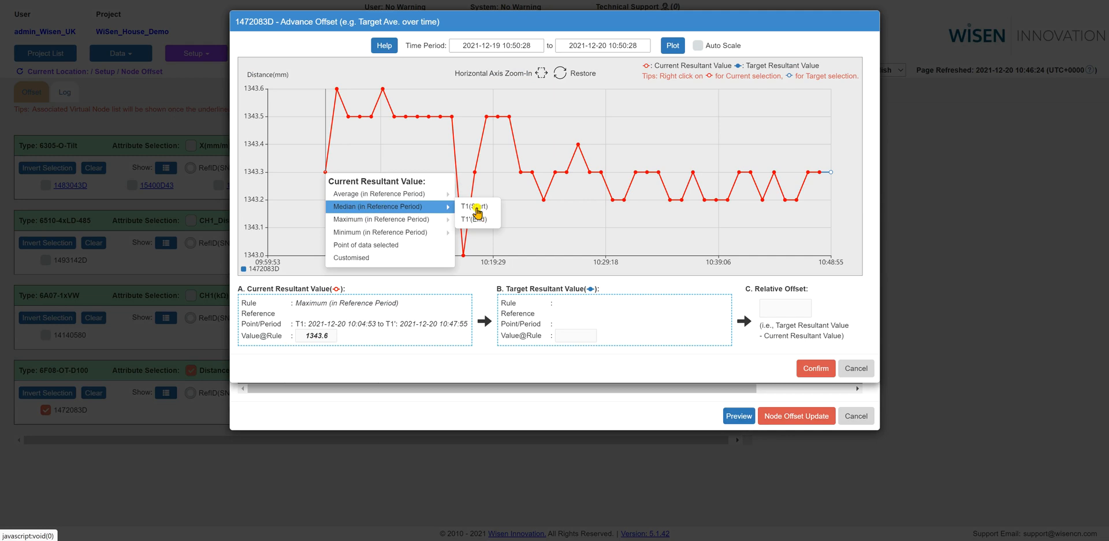
left_click(476, 207)
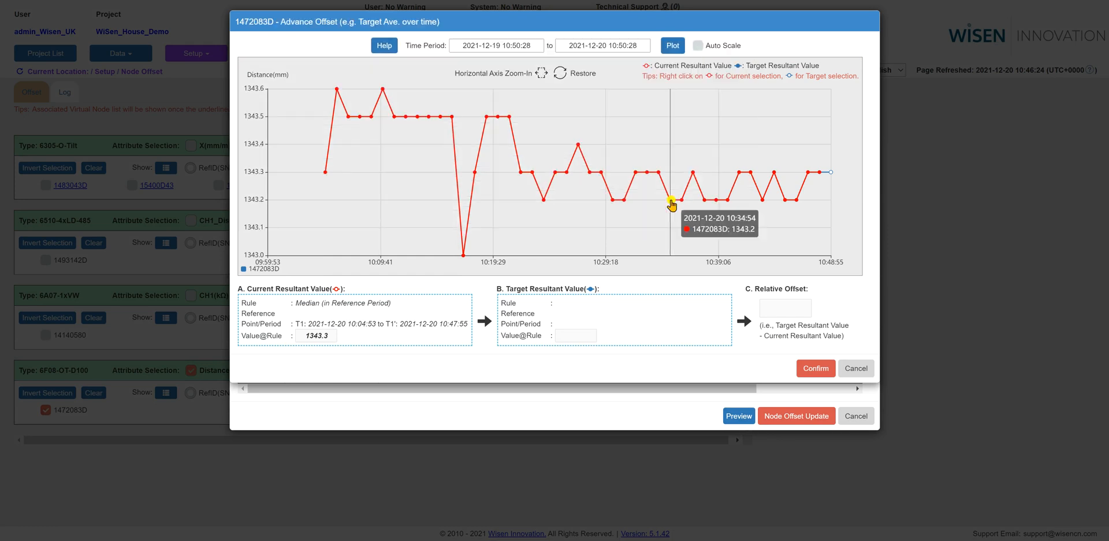
Set the end (T1') of the Median reference period for the current resultant value to the 10:34:54 data point.
right_click(672, 203)
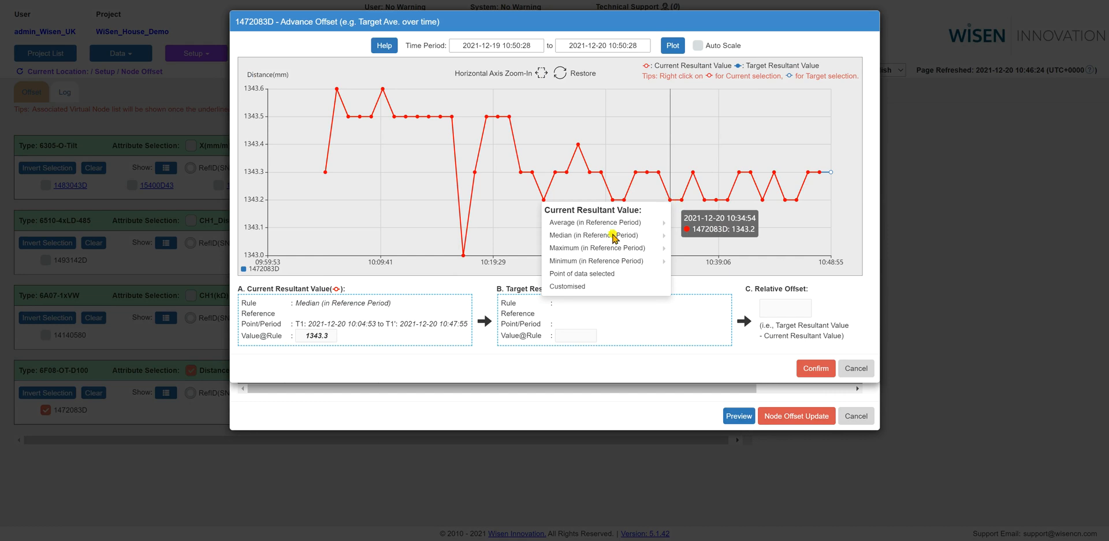
mouse_move(611, 238)
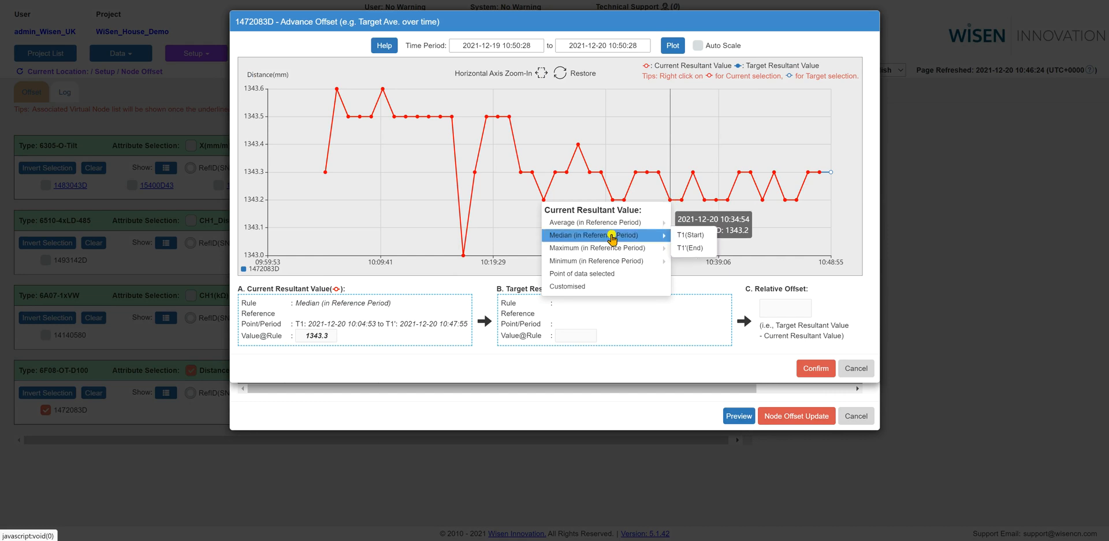
left_click(690, 252)
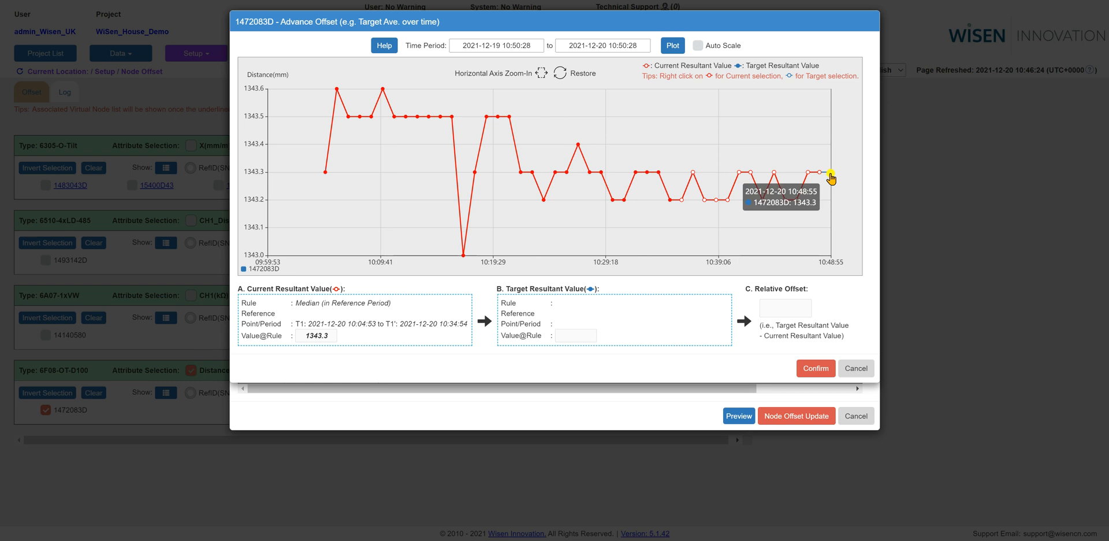
Set the target resultant value rule to Customised with a value of 0 and confirm the advance offset.
right_click(831, 174)
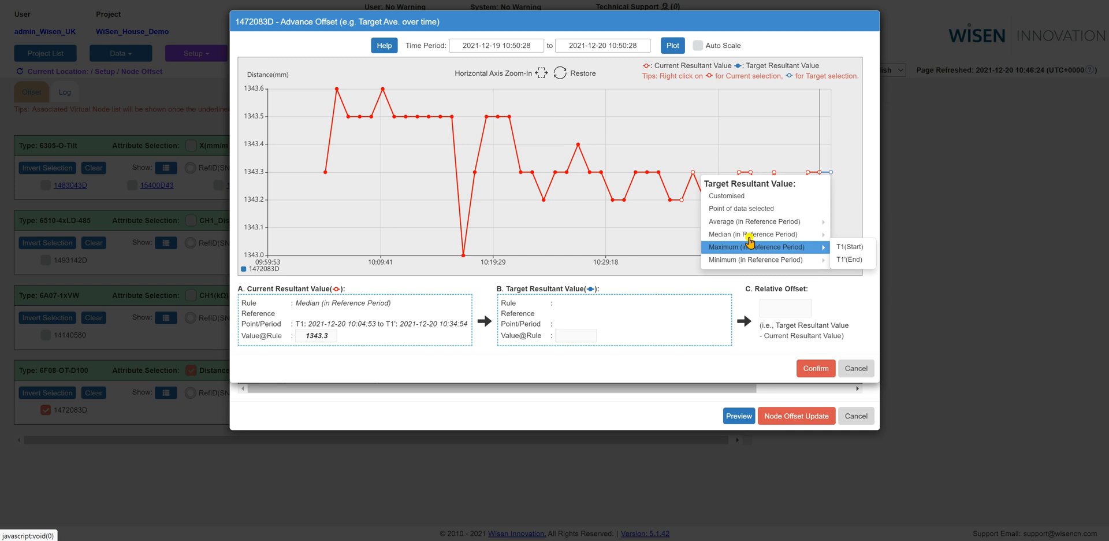
mouse_move(750, 236)
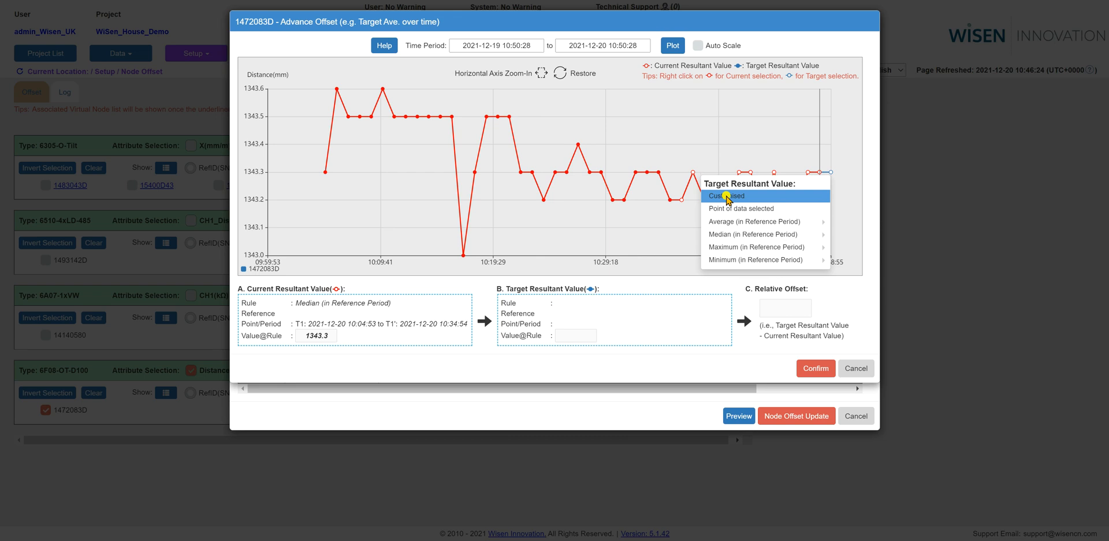
left_click(727, 196)
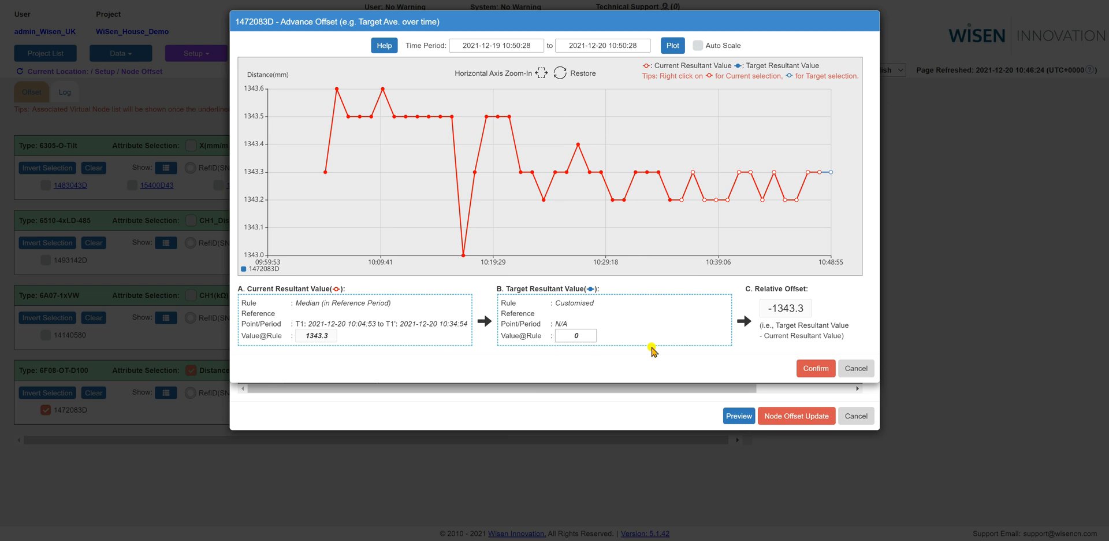
left_click(820, 370)
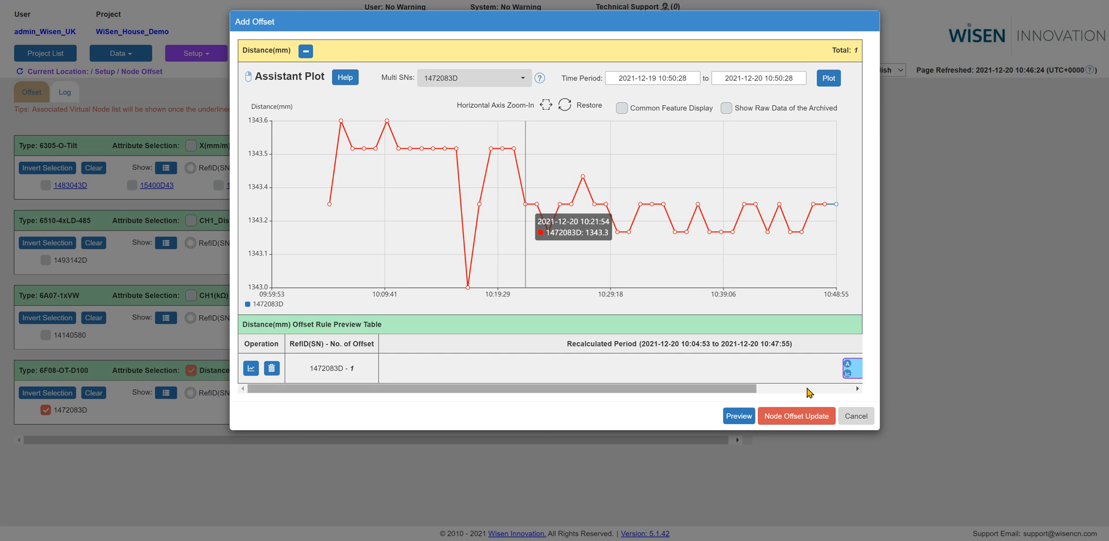
Submit the node offset update for 1472083D after checking its rule entry in the preview table, and check the operation in the offset log.
left_click(829, 389)
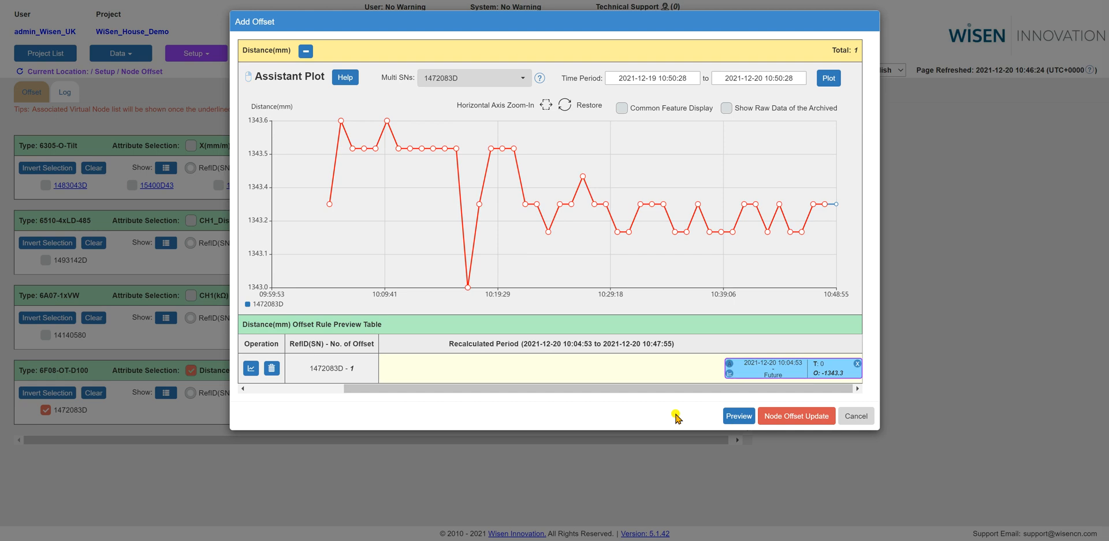
left_click(809, 421)
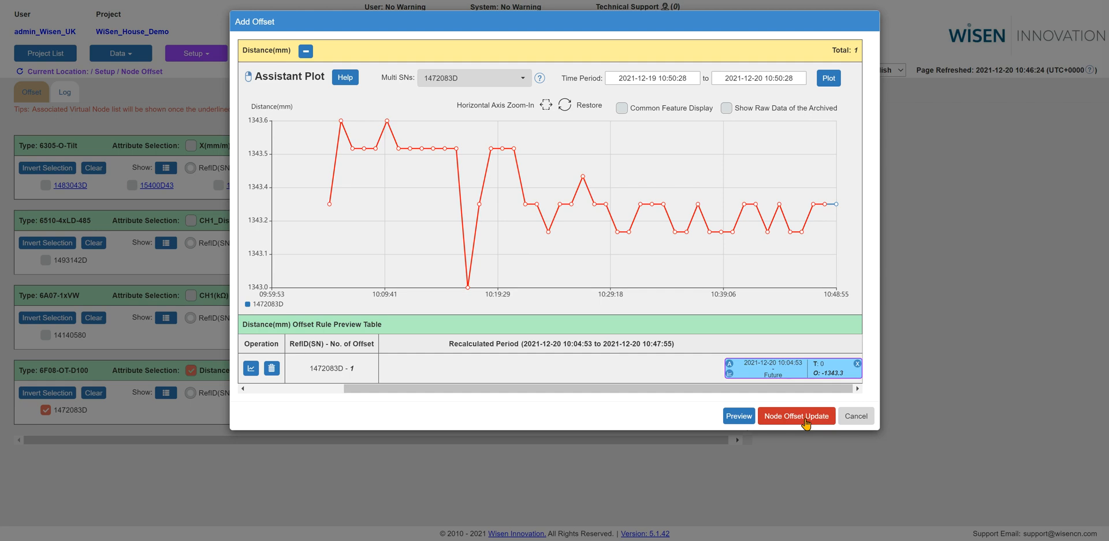
left_click(805, 417)
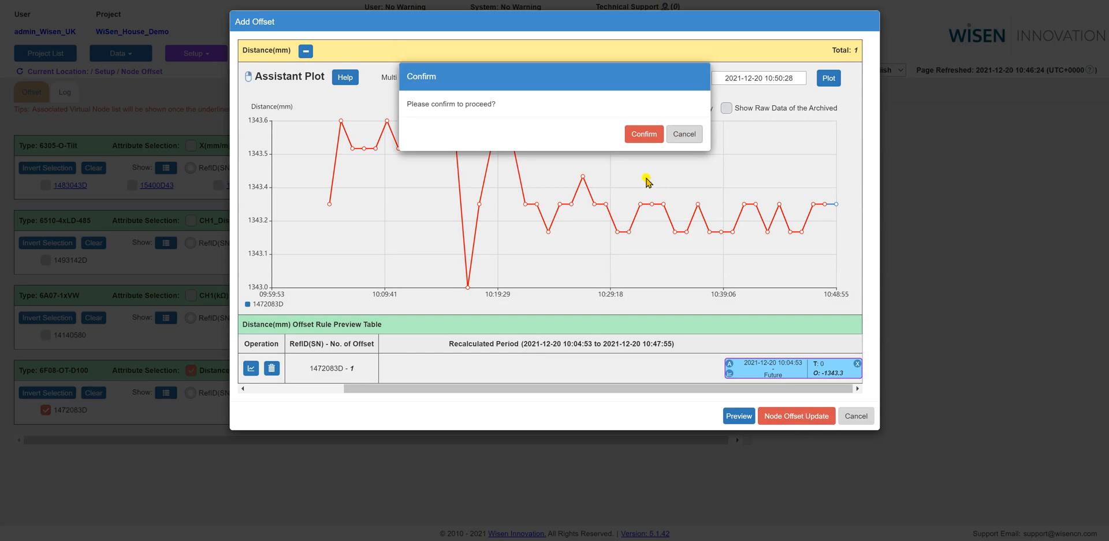
left_click(641, 135)
left_click(641, 135)
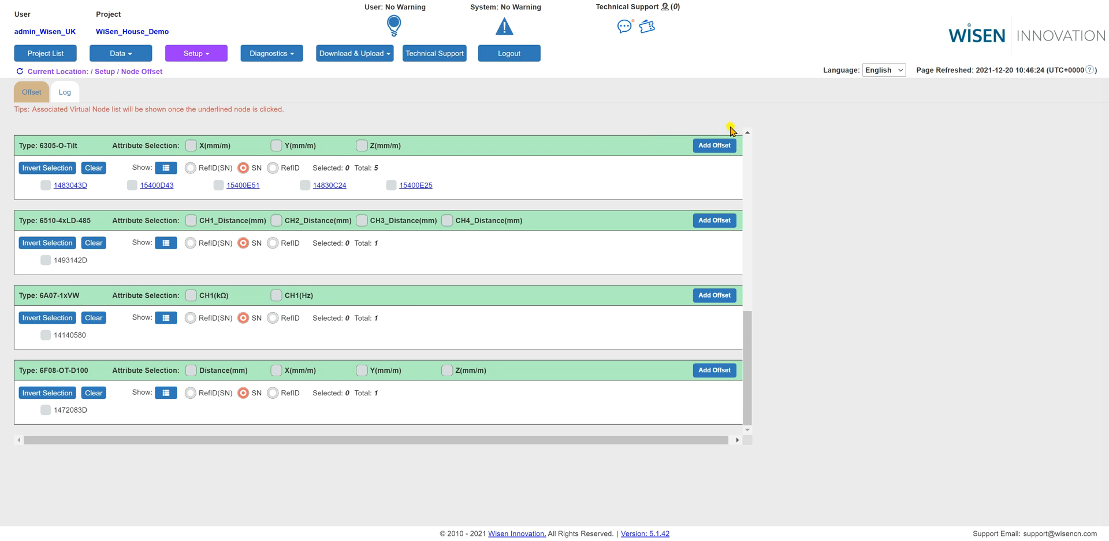
left_click(60, 98)
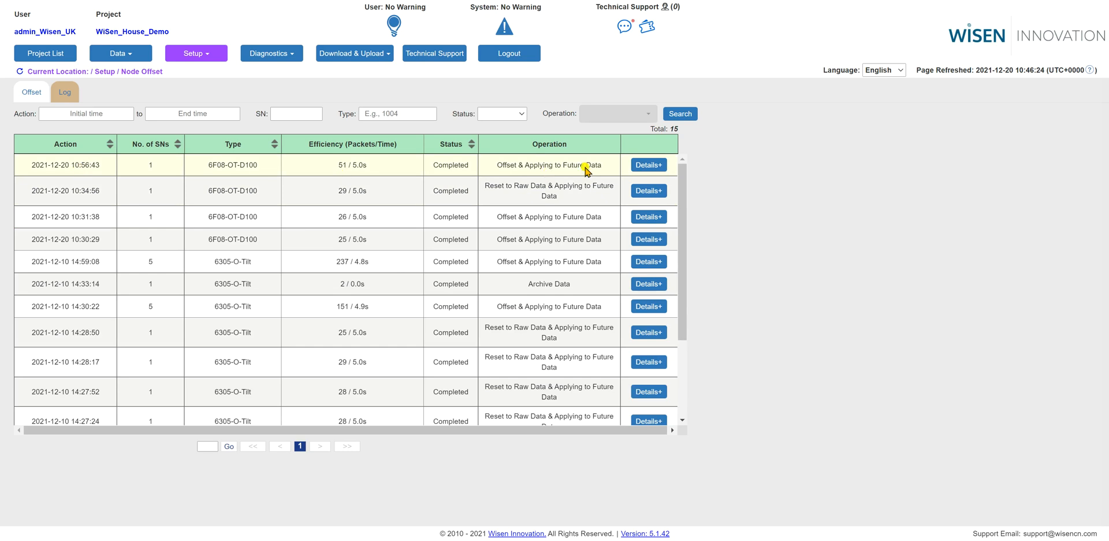
Show the node data table and open the Distance (mm) reading of the 6F08-OT-D100 node.
left_click(123, 55)
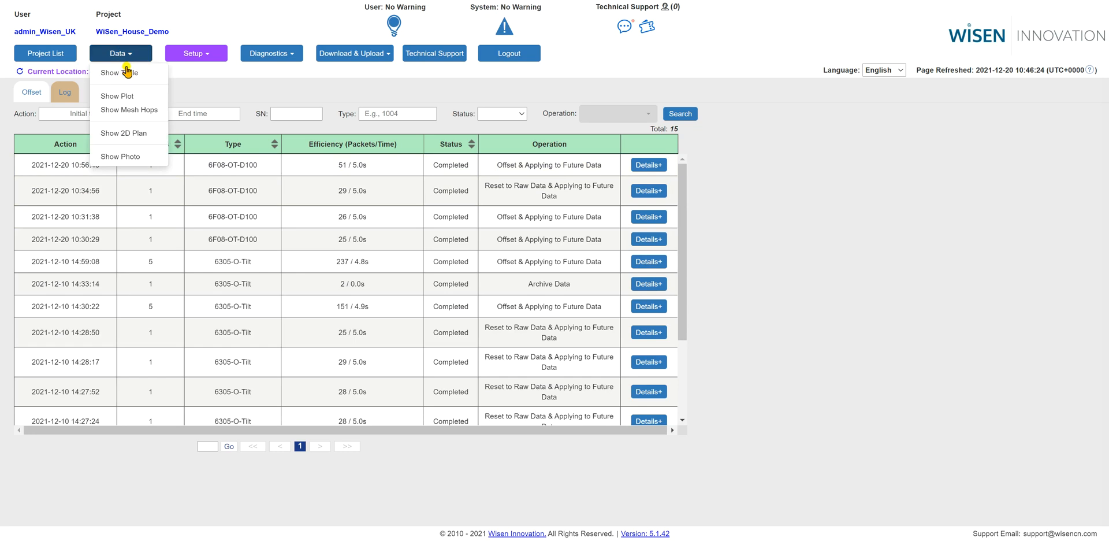
left_click(126, 72)
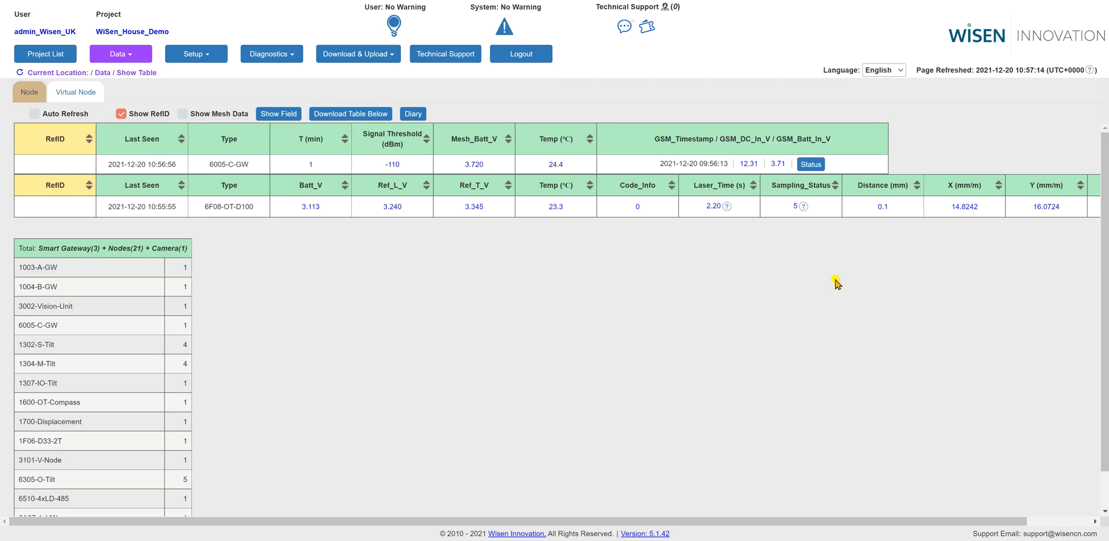
left_click(882, 209)
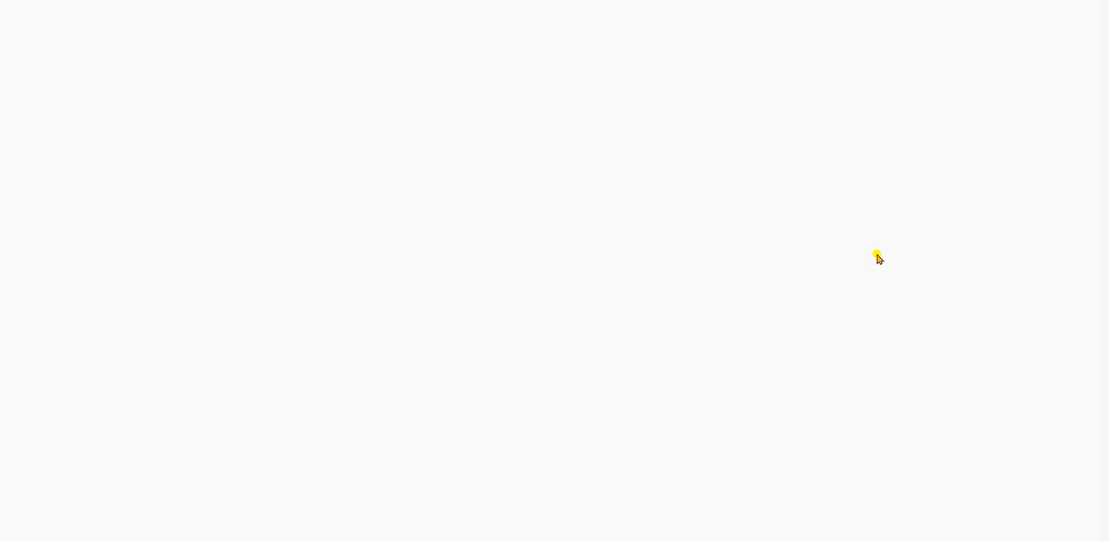